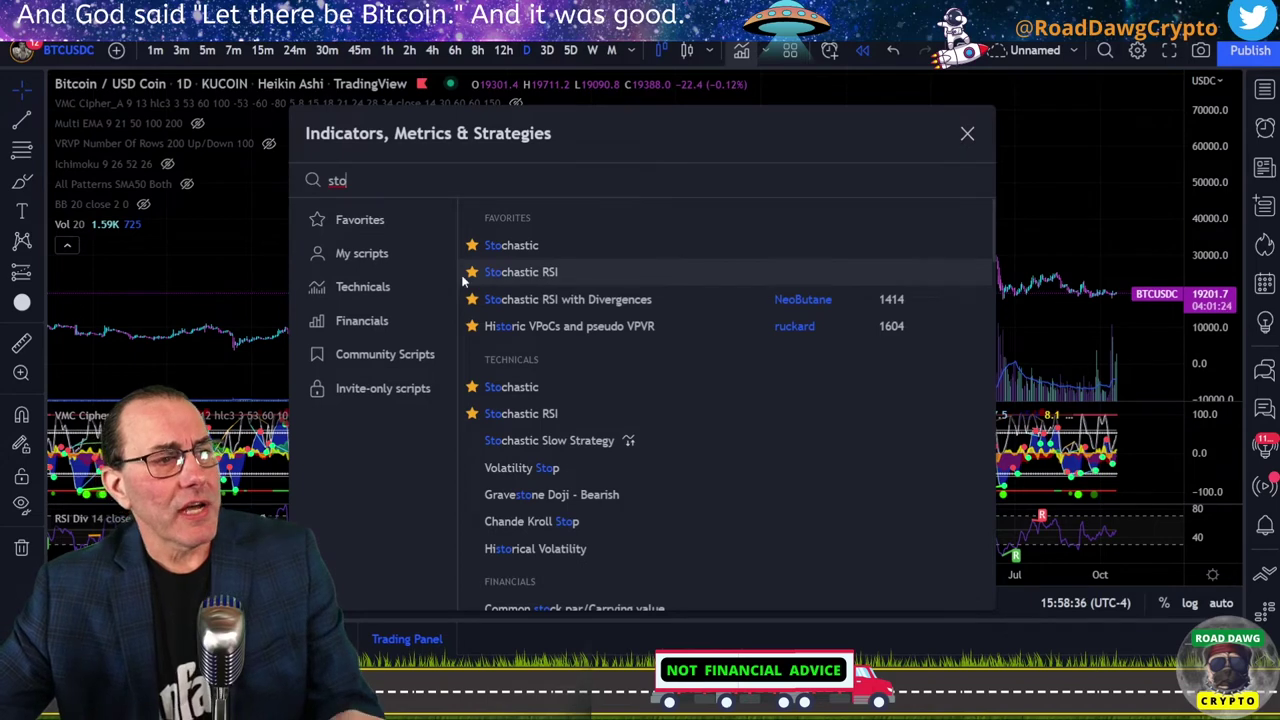
# - Add the Stochastic RSI indicator to the daily BTCUSDC chart and close the indicator search
pyautogui.click(543, 276)
pyautogui.click(967, 133)
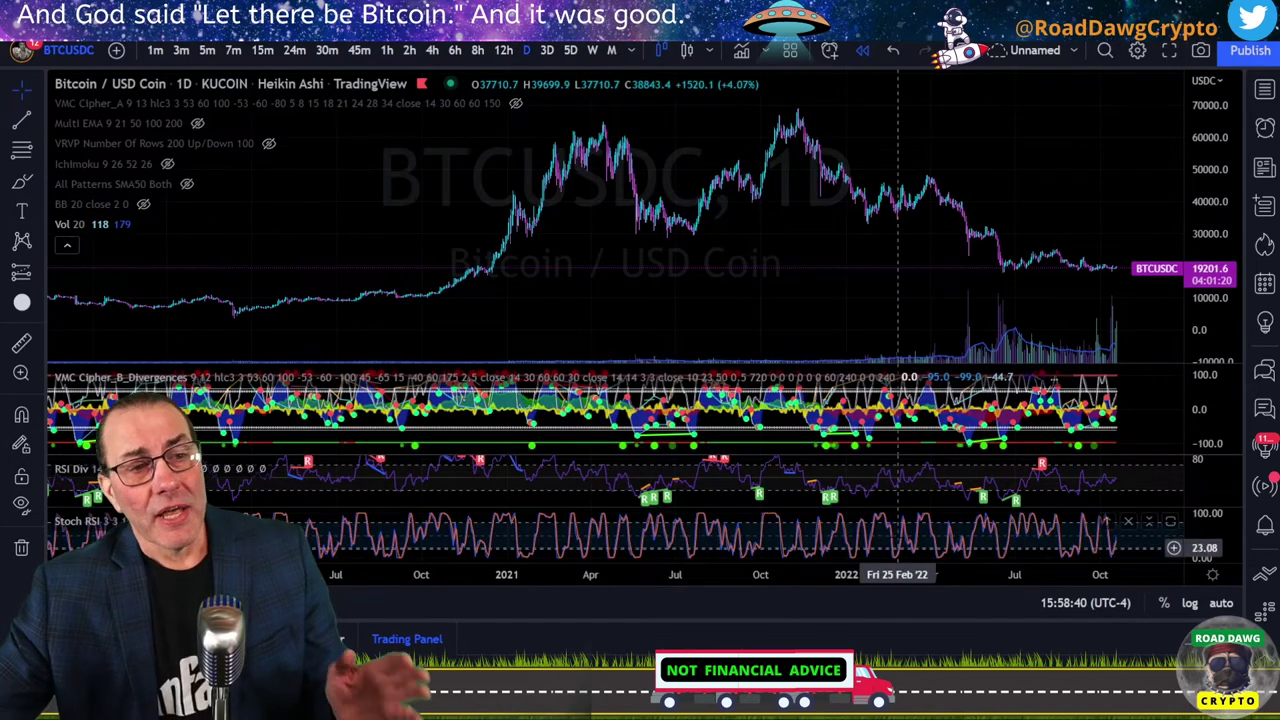
# - Enlarge the VMC Cipher_B_Divergences and Stoch RSI panes in turn, examine the recent Stoch RSI crossings, and restore the full layout
pyautogui.doubleClick(1123, 414)
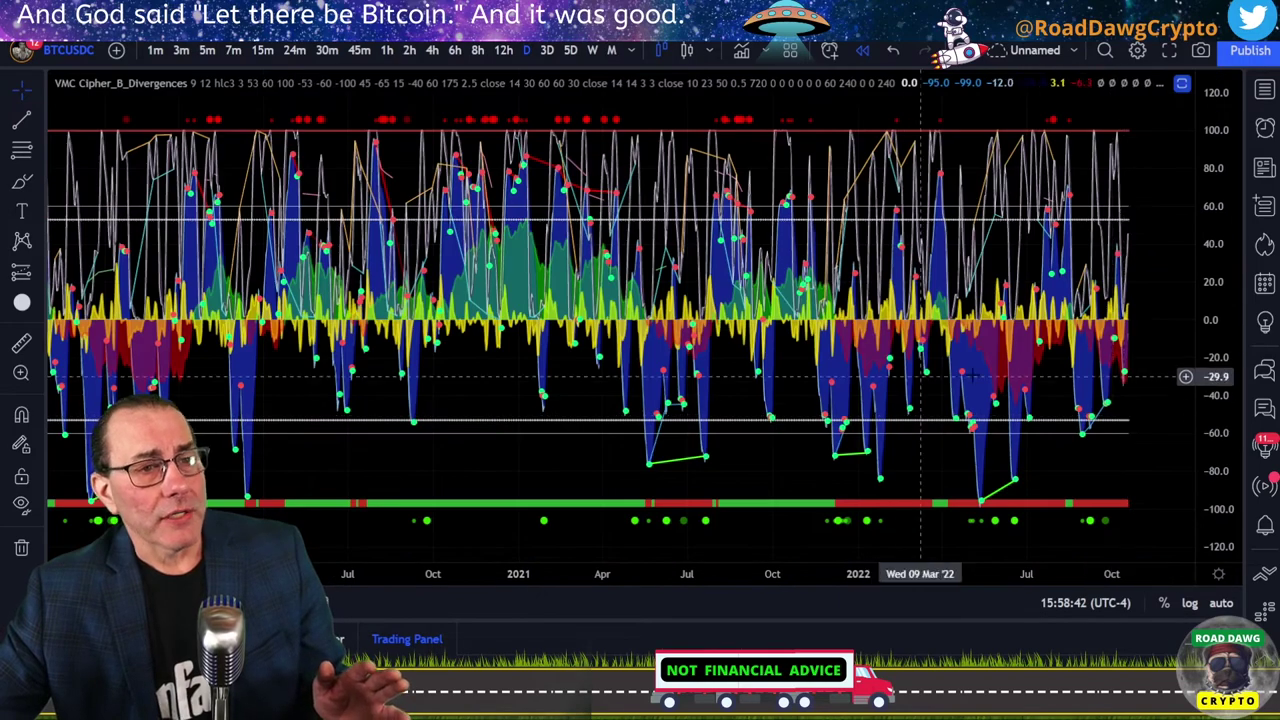
pyautogui.scroll(6, 895, 350)
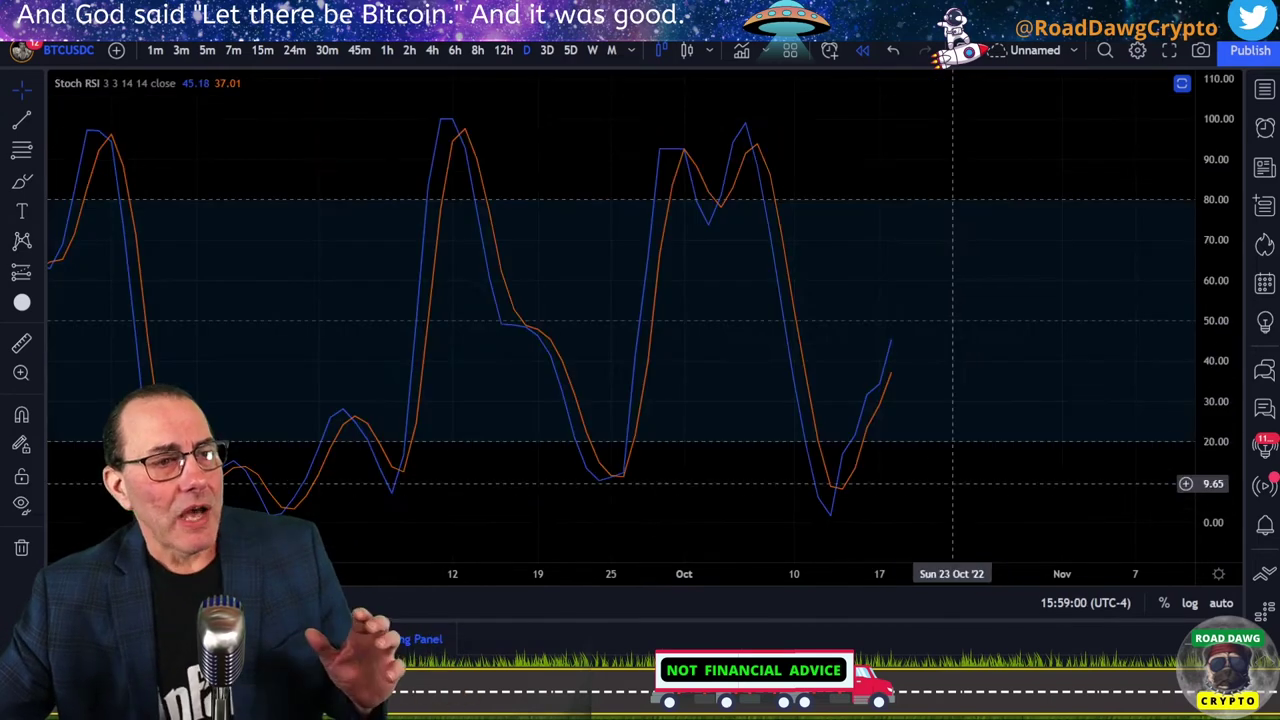
pyautogui.scroll(3, 922, 441)
pyautogui.scroll(4, 922, 441)
pyautogui.moveTo(625, 384); pyautogui.dragTo(1034, 383)
pyautogui.scroll(-4, 977, 381)
pyautogui.moveTo(1214, 198); pyautogui.dragTo(1214, 443)
pyautogui.scroll(-3, 912, 471)
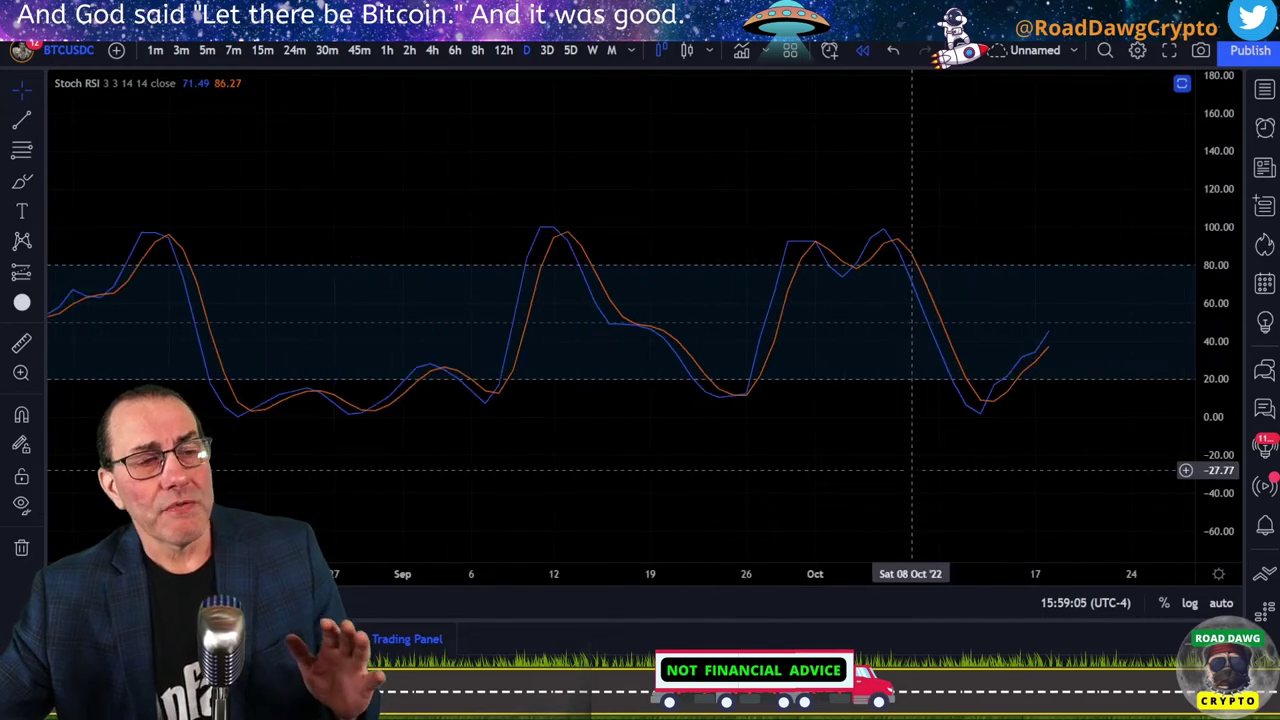
pyautogui.doubleClick(910, 470)
# - Enlarge the VMC Cipher_B_Divergences pane and examine its waves and dots from August through October 2022
pyautogui.doubleClick(855, 420)
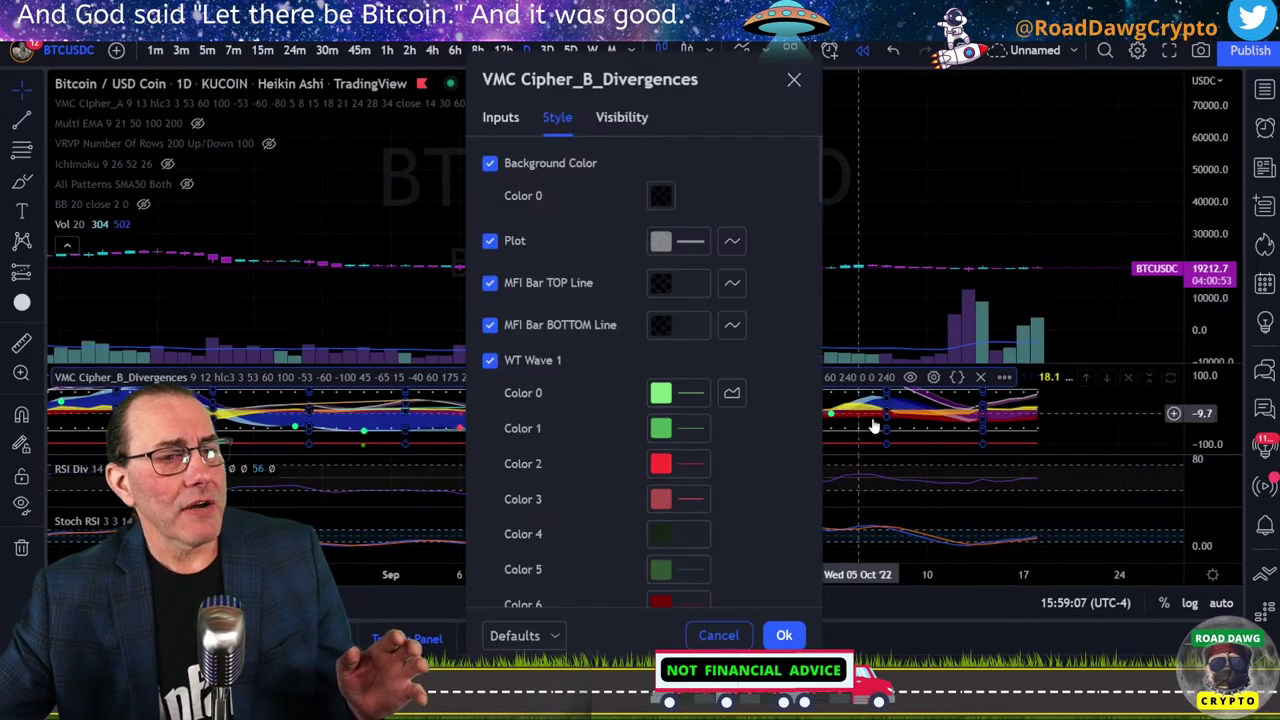
pyautogui.press('Escape')
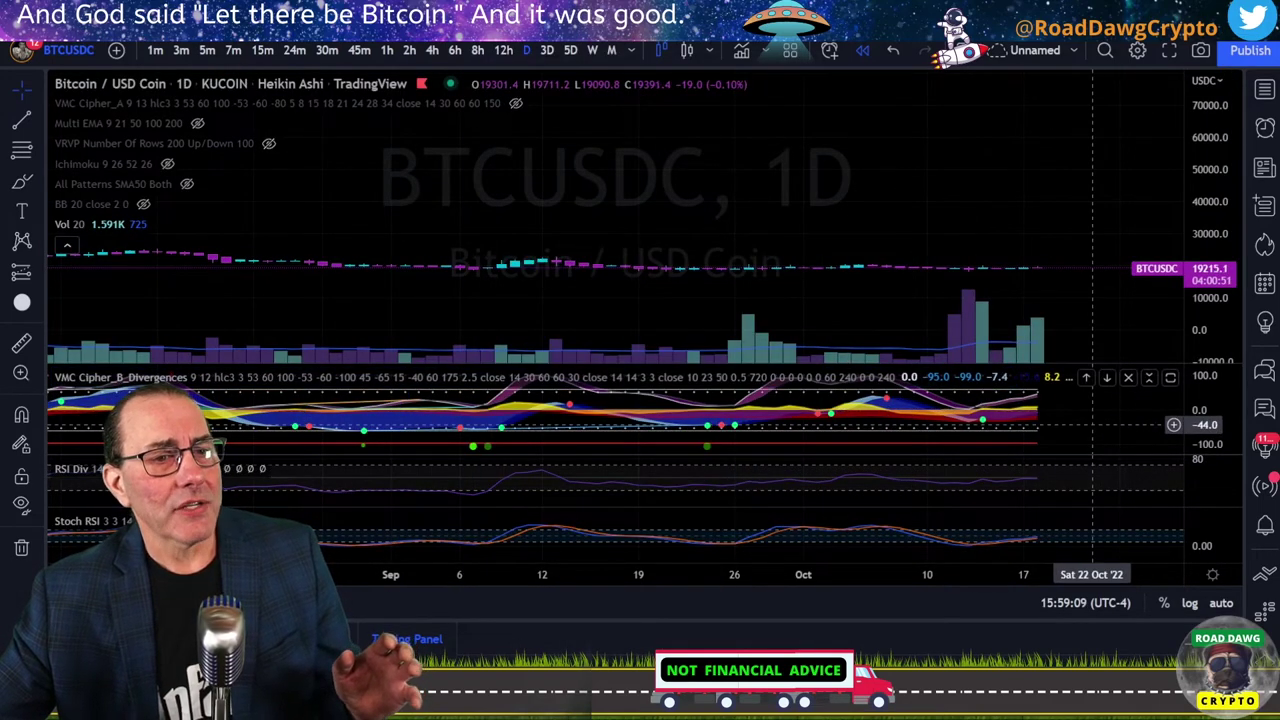
pyautogui.doubleClick(1092, 425)
pyautogui.scroll(3, 725, 300)
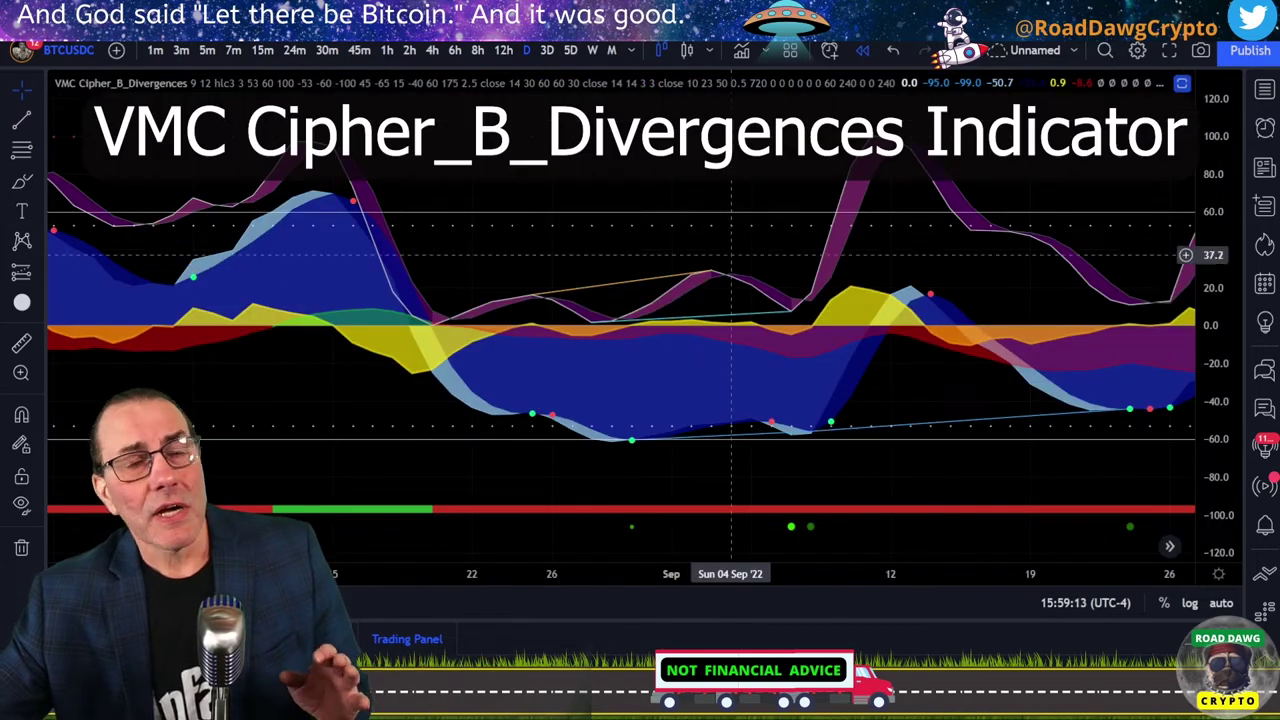
pyautogui.scroll(-2, 887, 318)
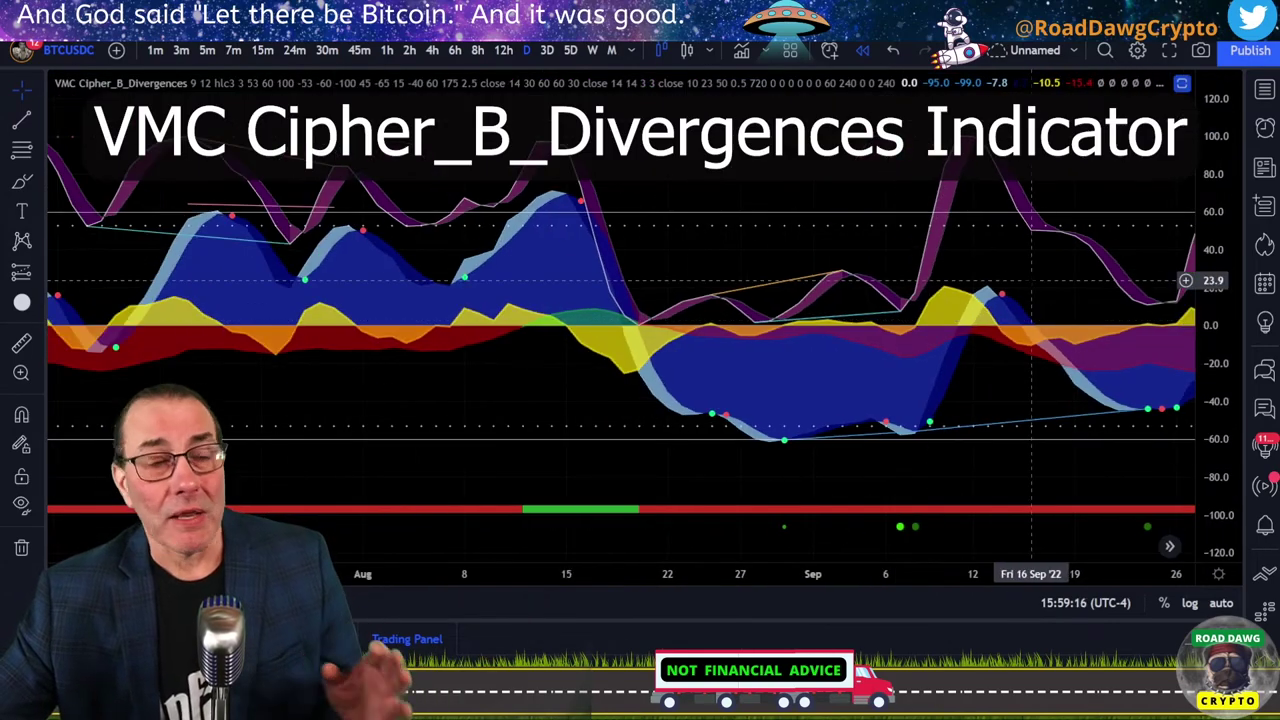
pyautogui.moveTo(855, 286); pyautogui.dragTo(525, 283)
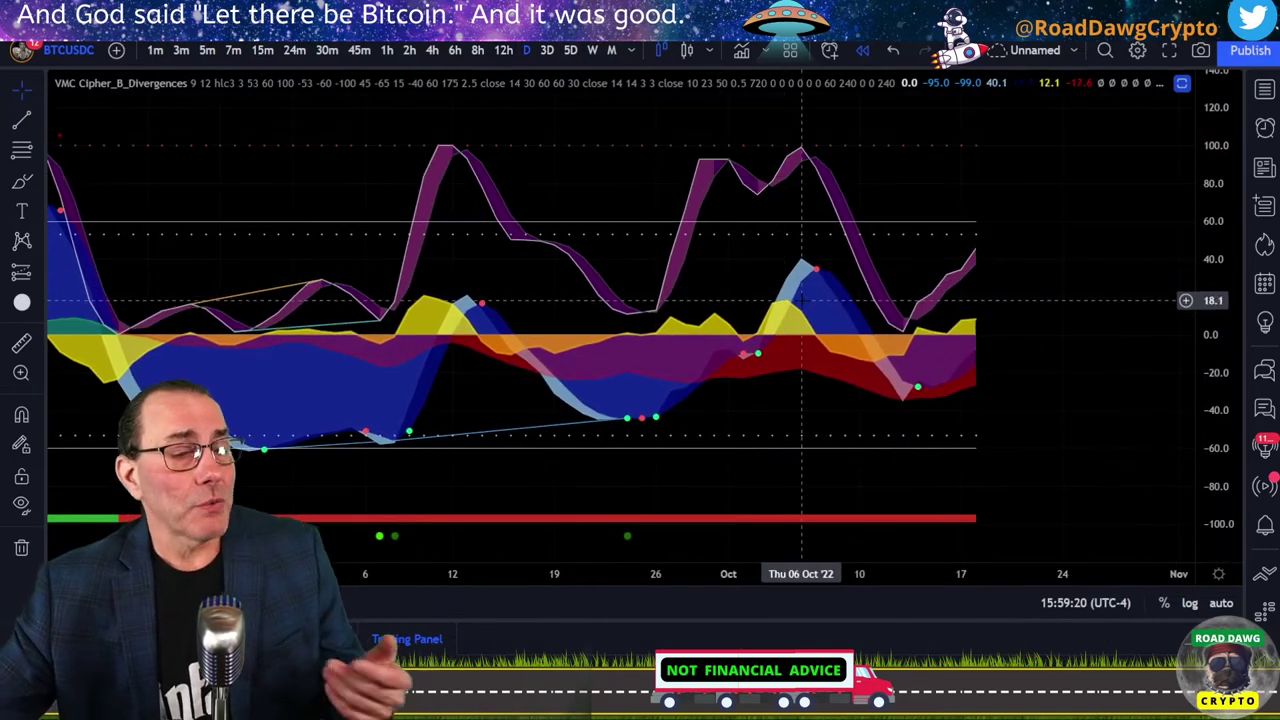
pyautogui.scroll(2, 824, 297)
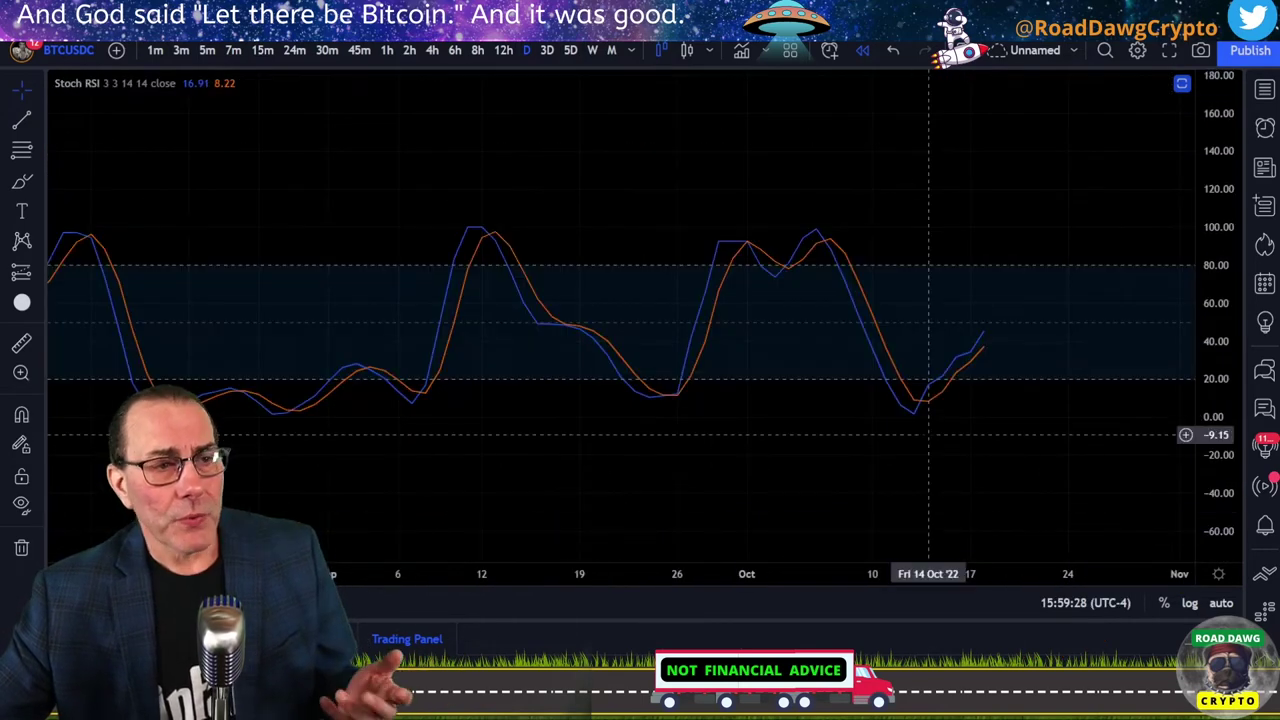
# - Examine the enlarged Stoch RSI lines from August to October 2022 and restore all panes
pyautogui.scroll(2, 905, 440)
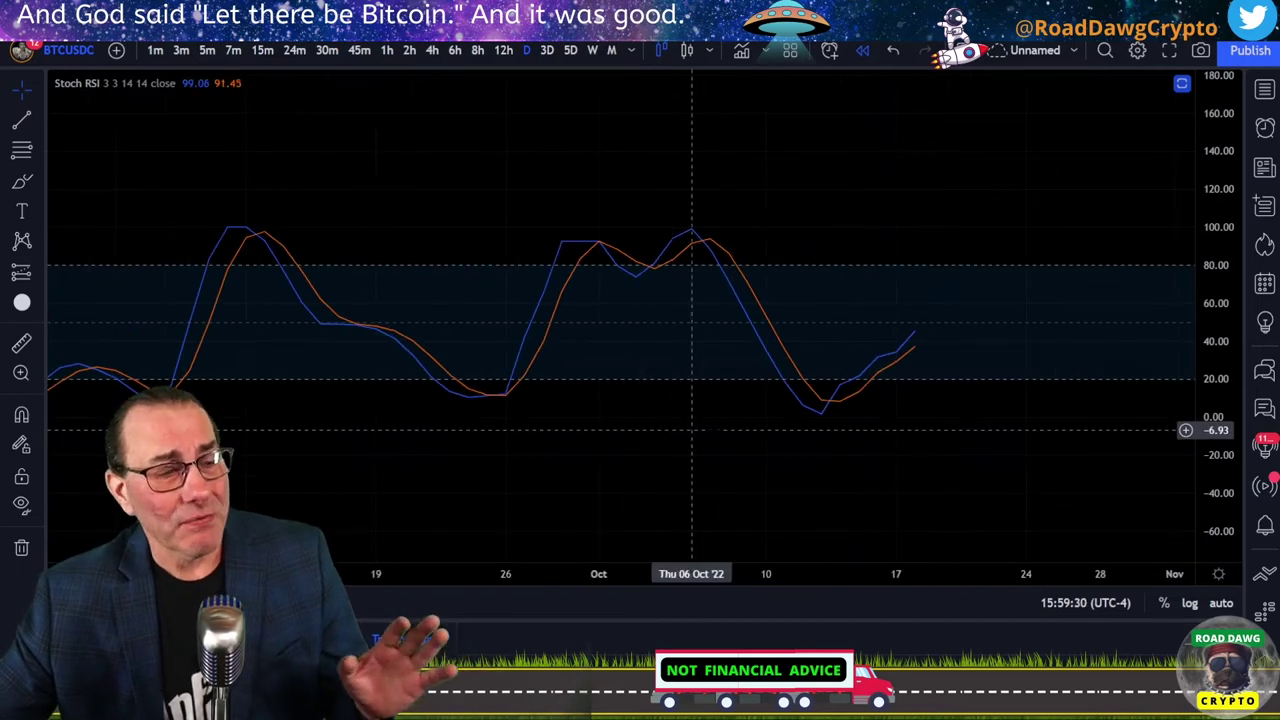
pyautogui.moveTo(680, 428); pyautogui.dragTo(860, 432)
pyautogui.scroll(-2, 863, 433)
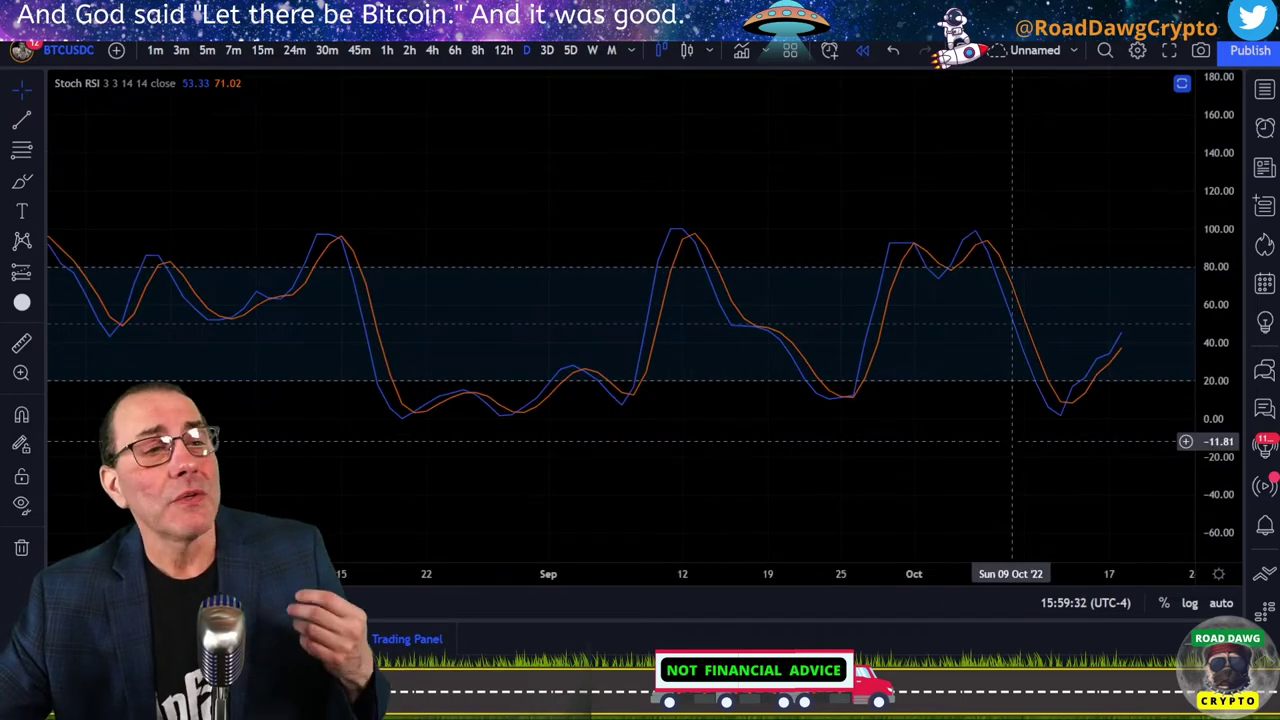
pyautogui.doubleClick(1060, 271)
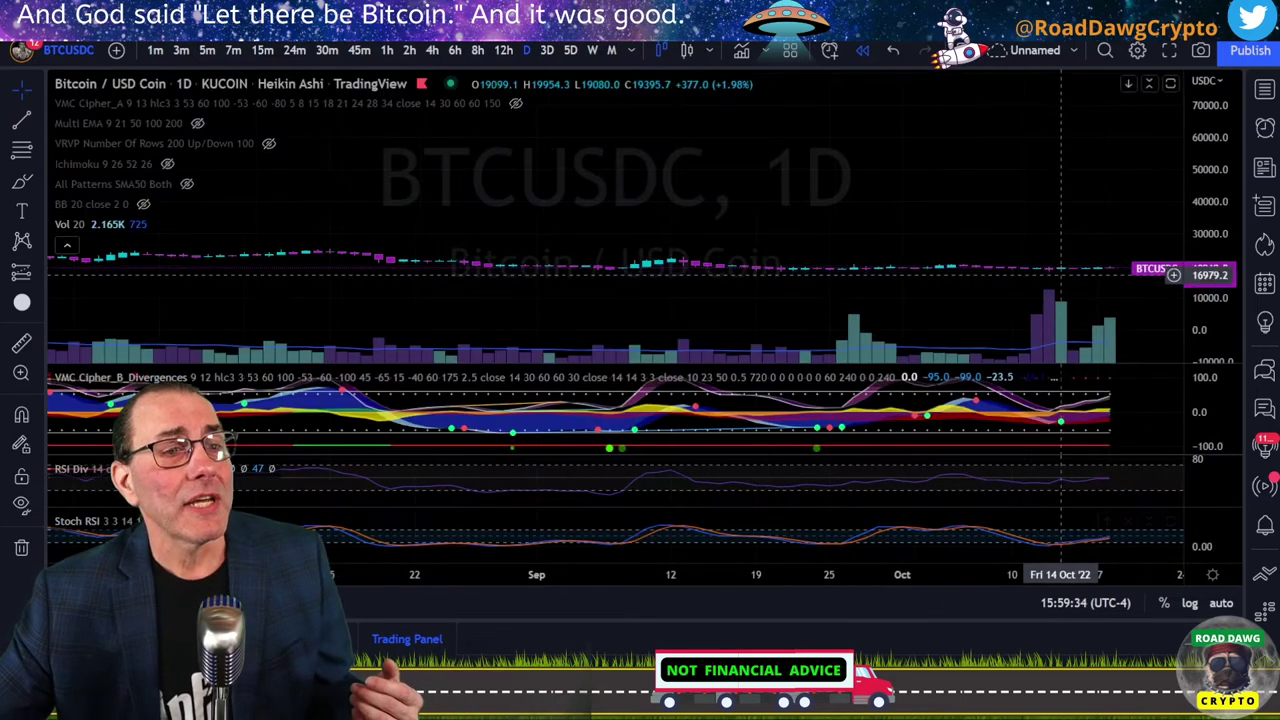
# - Examine the daily price history back through 2021 alongside the VMC Cipher_B, RSI and Stoch RSI panes
pyautogui.scroll(-5, 865, 448)
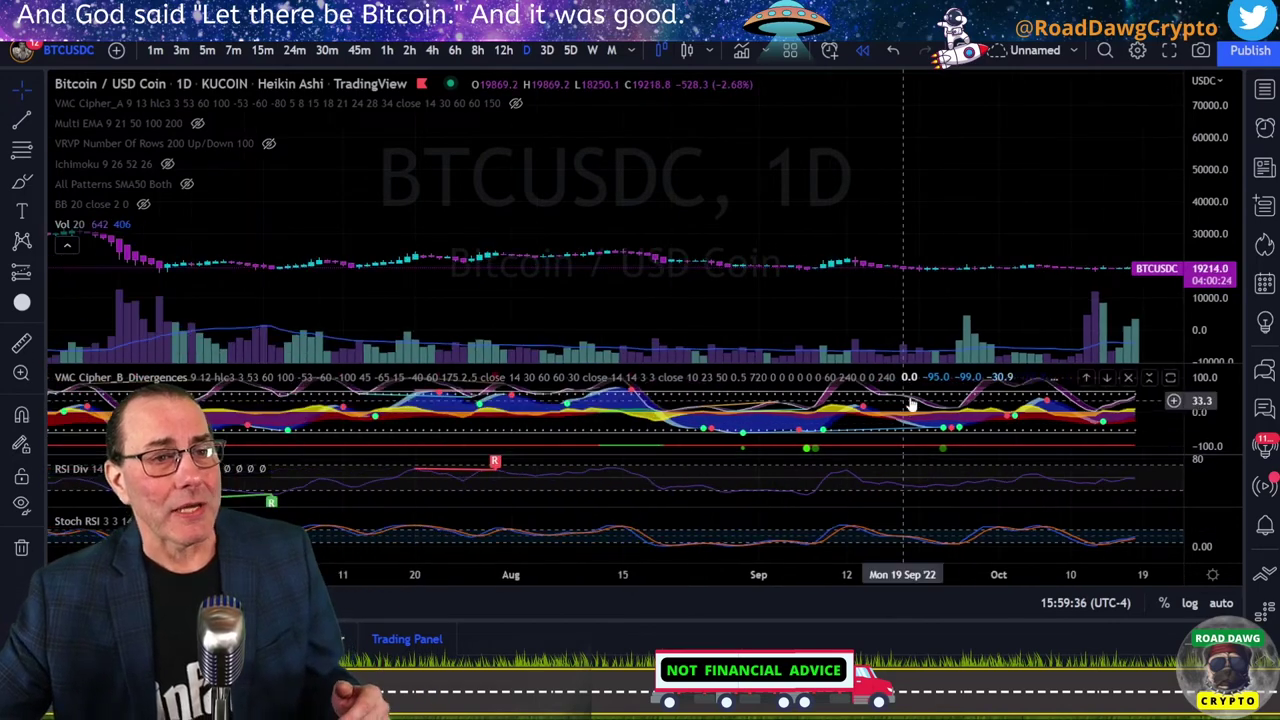
pyautogui.moveTo(927, 225); pyautogui.dragTo(877, 177)
pyautogui.scroll(5, 893, 185)
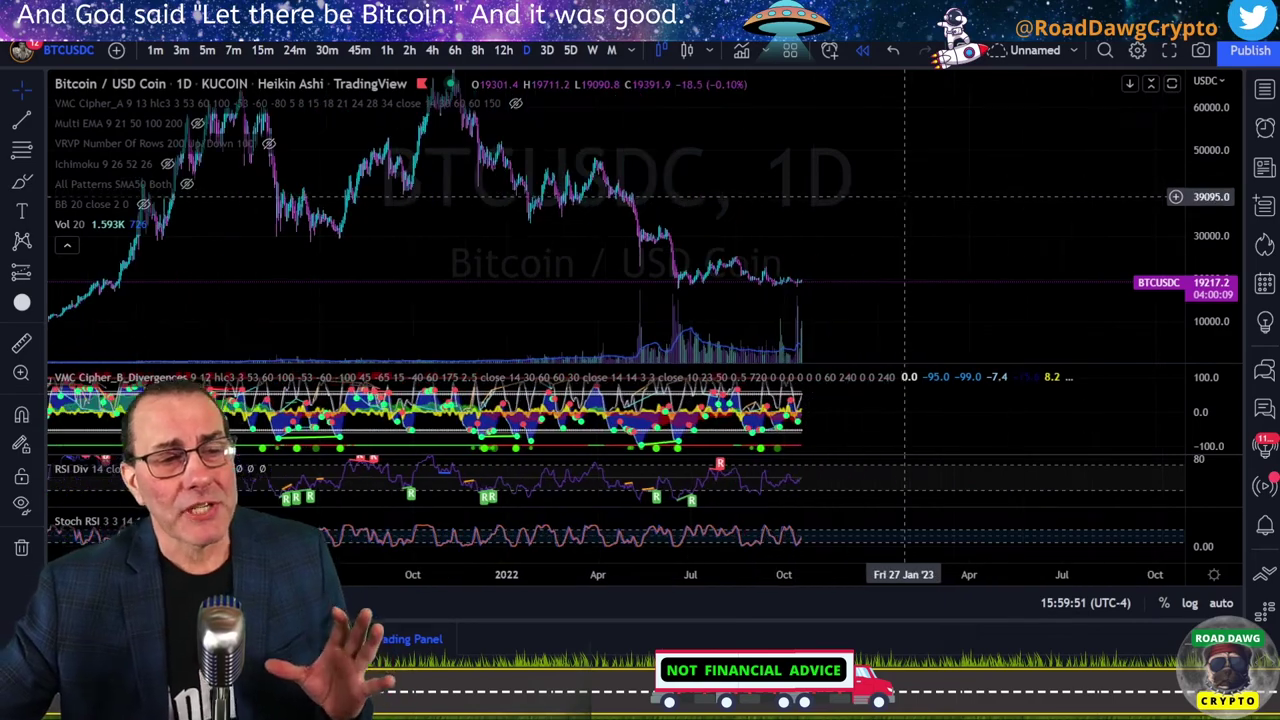
pyautogui.scroll(-3, 917, 253)
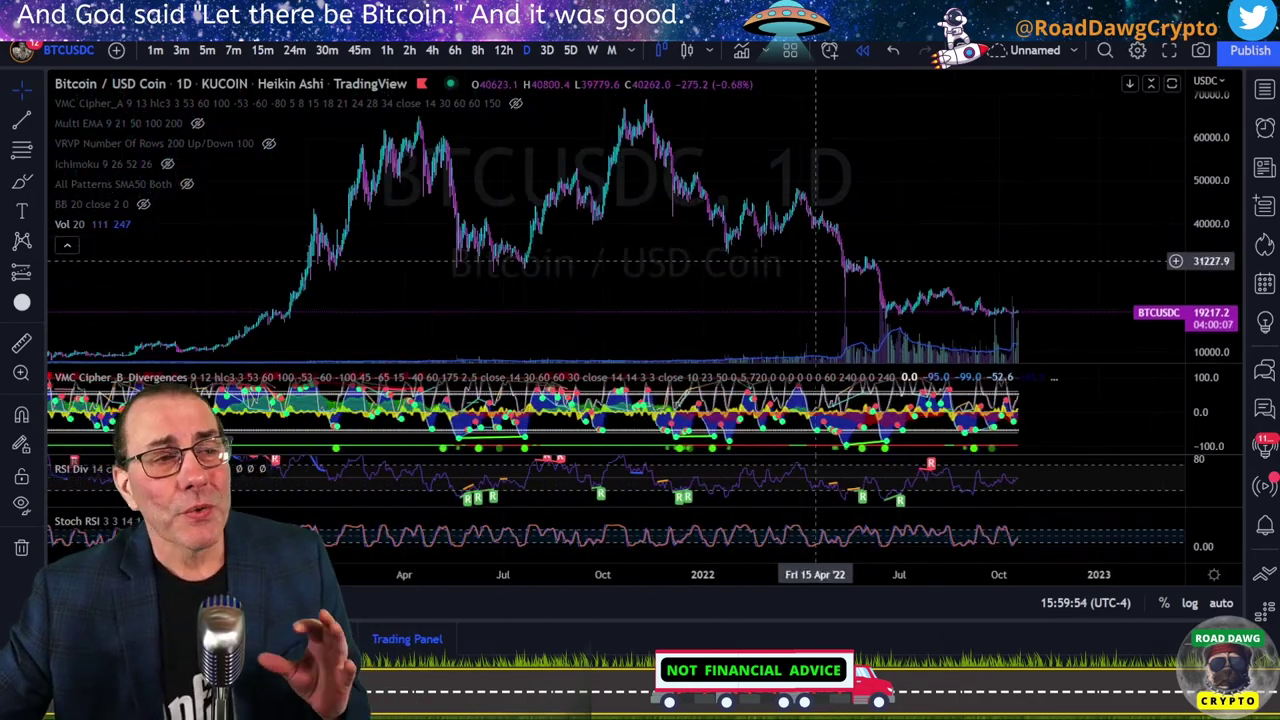
pyautogui.moveTo(708, 277); pyautogui.dragTo(887, 241)
pyautogui.scroll(3, 887, 240)
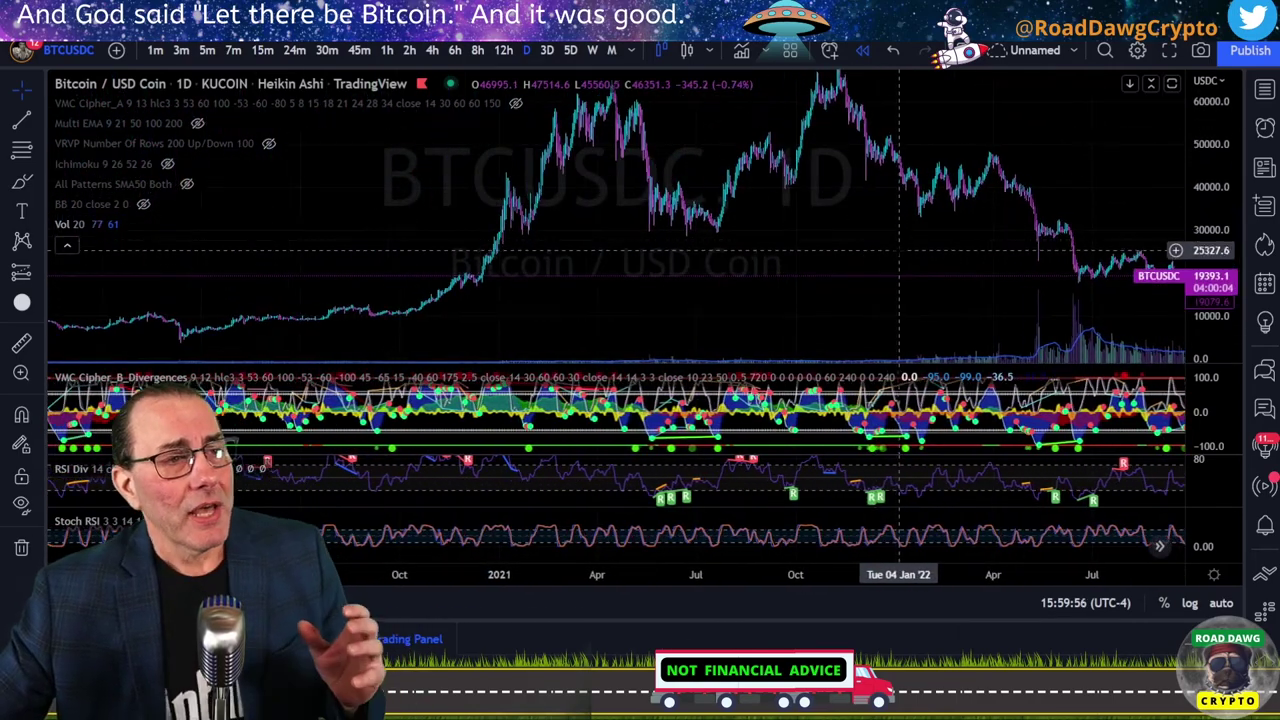
pyautogui.hscroll(-4, 697, 272)
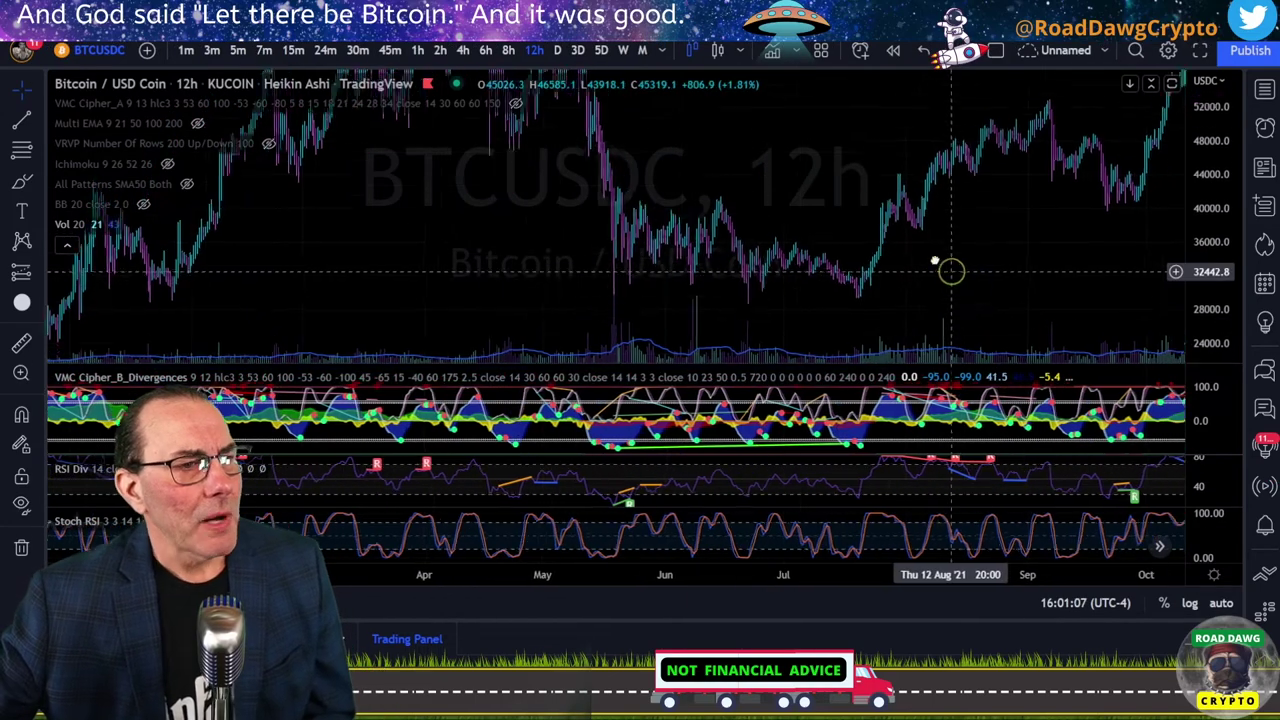
# - Draw two converging trend lines along the highs and lows of the May to July 2021 price decline on the 12-hour chart
pyautogui.moveTo(951, 271); pyautogui.dragTo(928, 260)
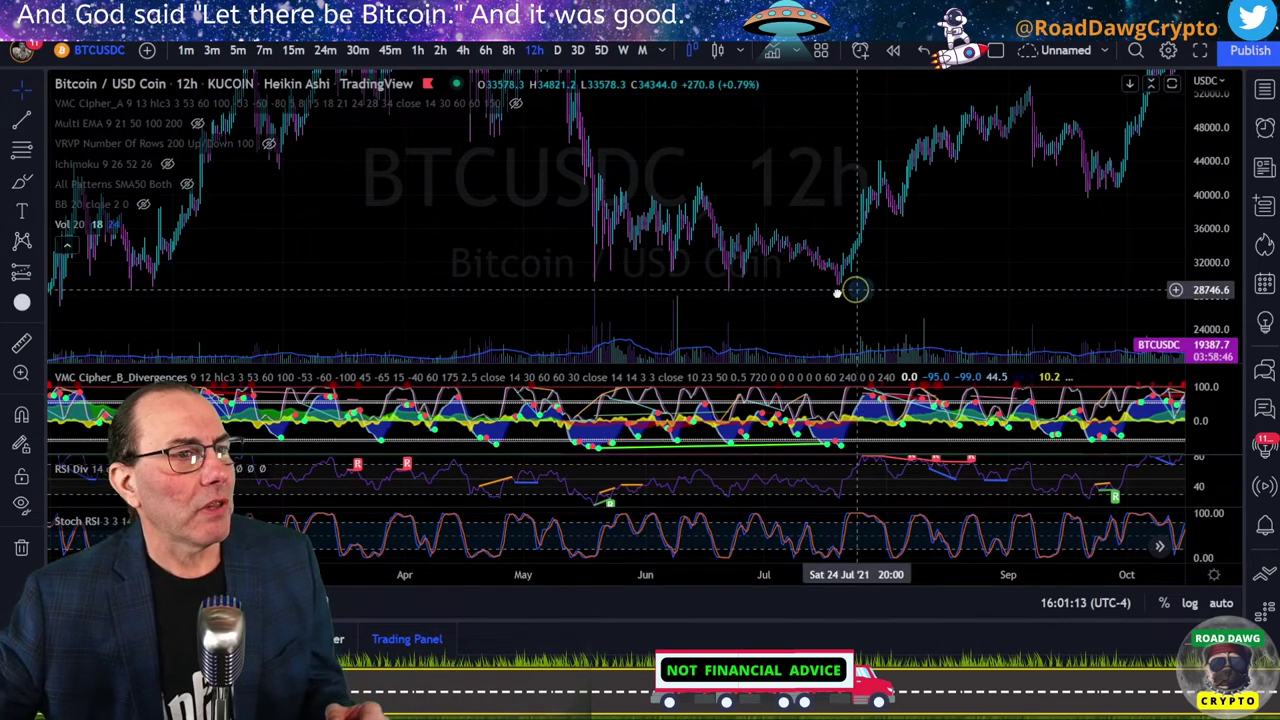
pyautogui.moveTo(861, 289); pyautogui.dragTo(832, 289)
pyautogui.click(563, 172)
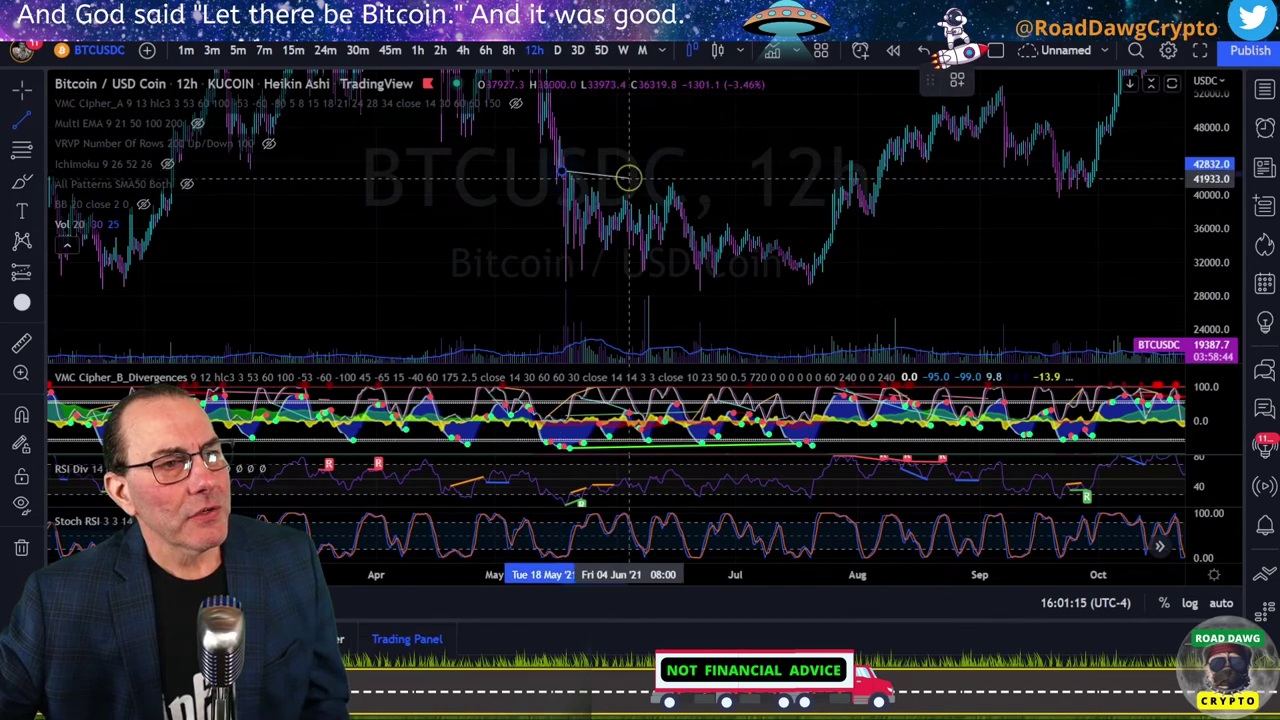
pyautogui.click(839, 262)
pyautogui.click(22, 120)
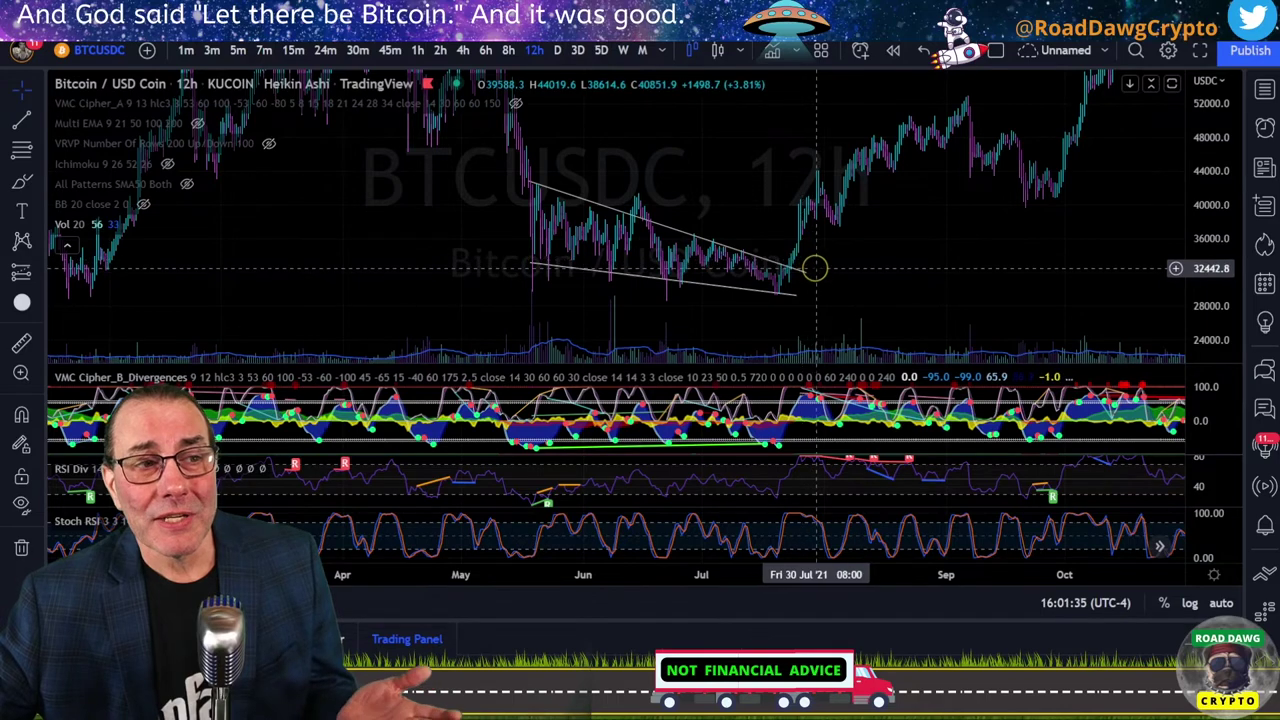
# - Examine the price action and indicators around the 2021 wedge on the 12-hour and daily charts
pyautogui.scroll(2, 841, 264)
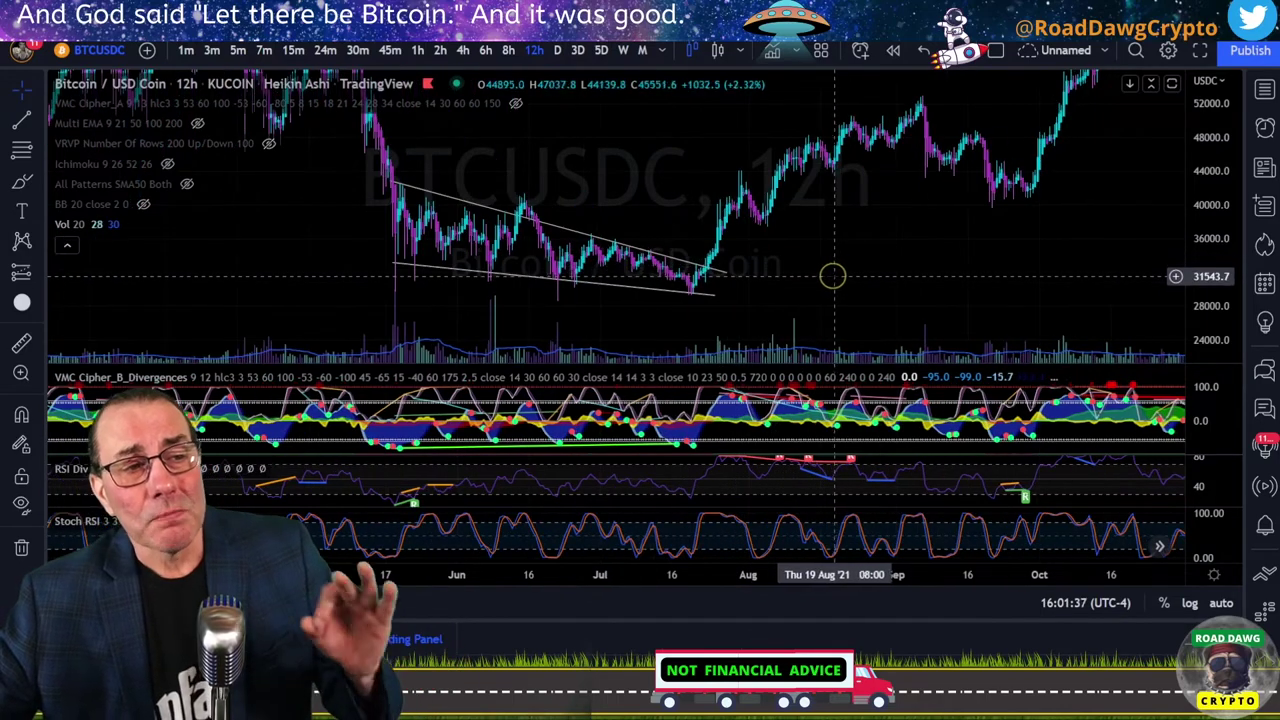
pyautogui.scroll(3, 840, 276)
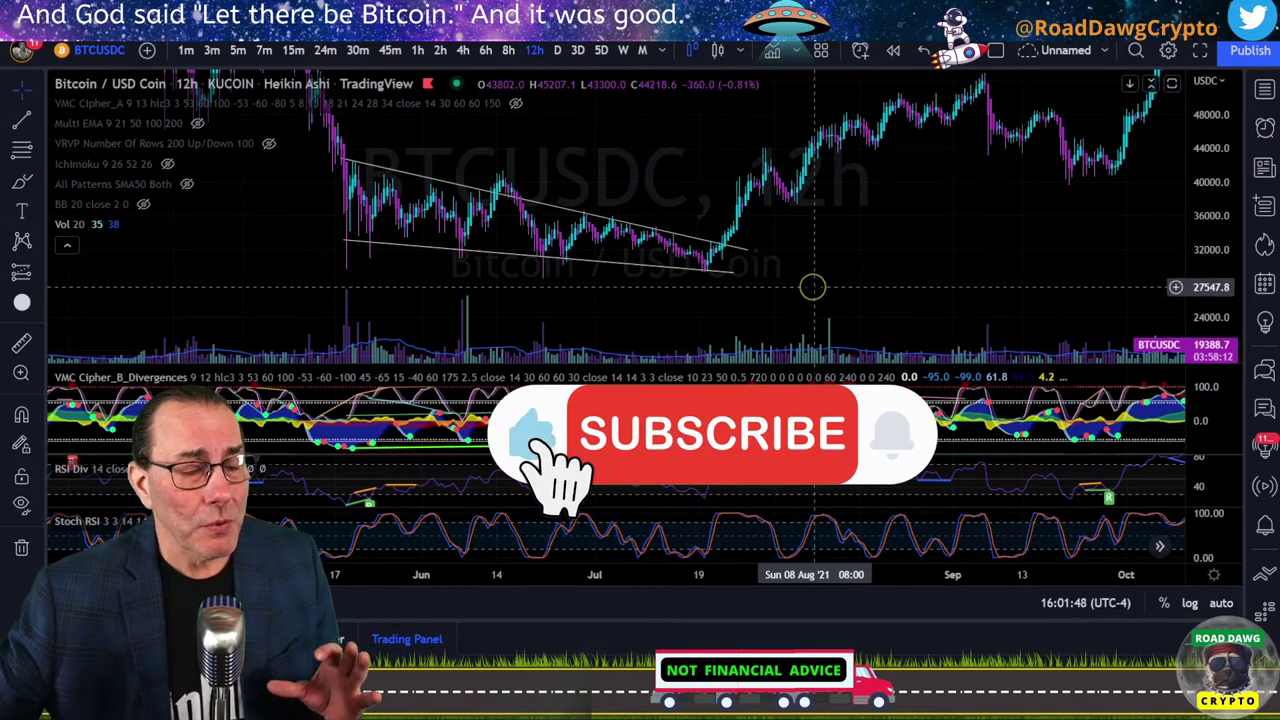
pyautogui.scroll(2, 812, 282)
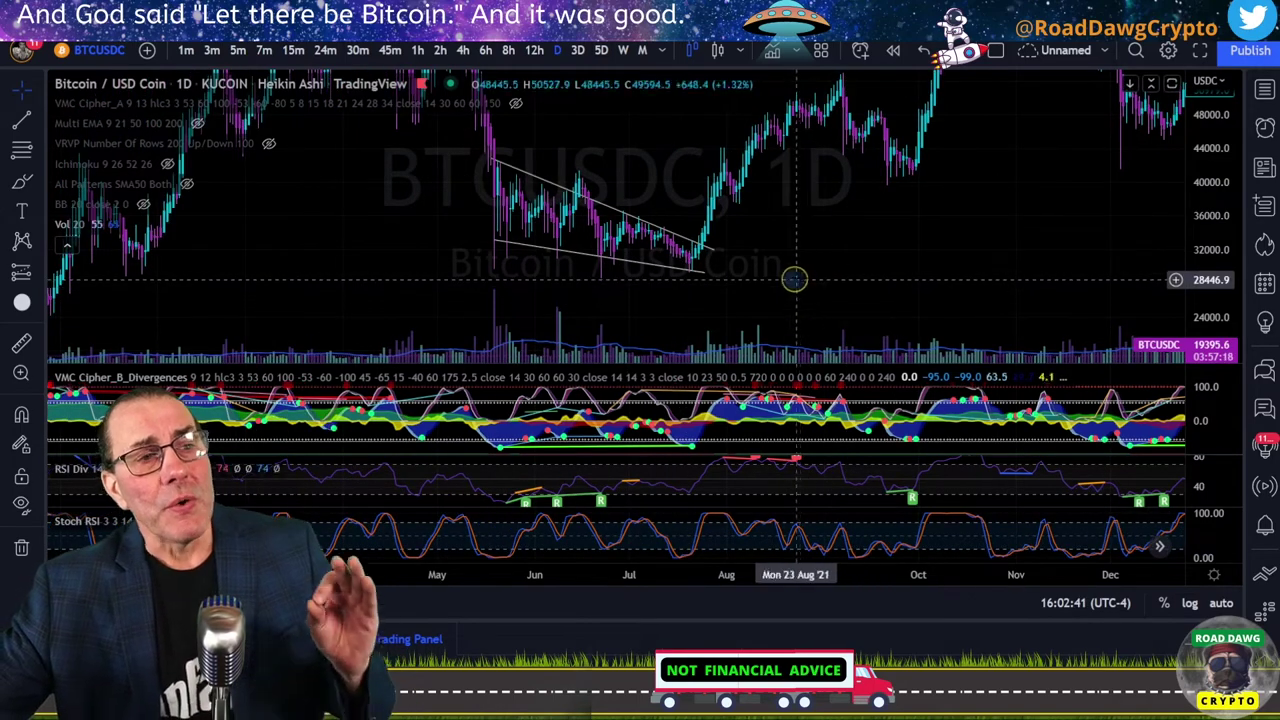
pyautogui.moveTo(800, 280); pyautogui.dragTo(908, 278)
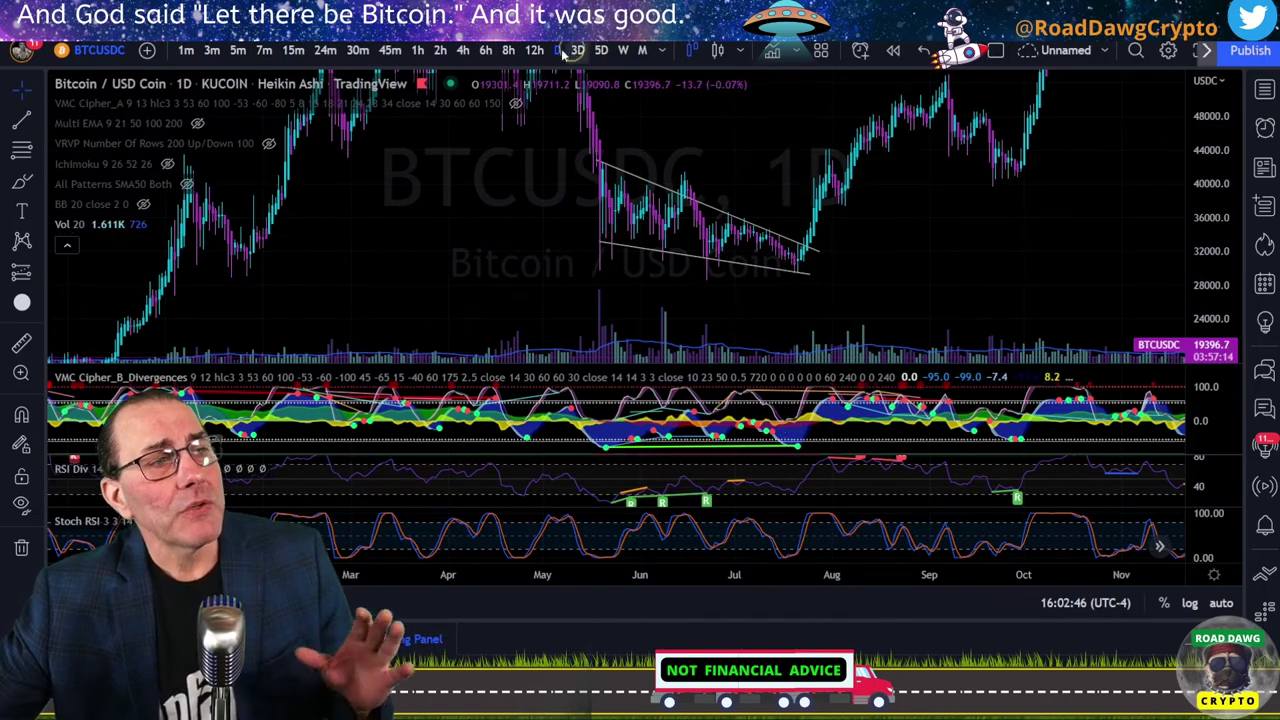
# - Switch the chart to the 4-hour interval and examine the wedge's low around 19 July 2021 against the indicators
pyautogui.click(463, 50)
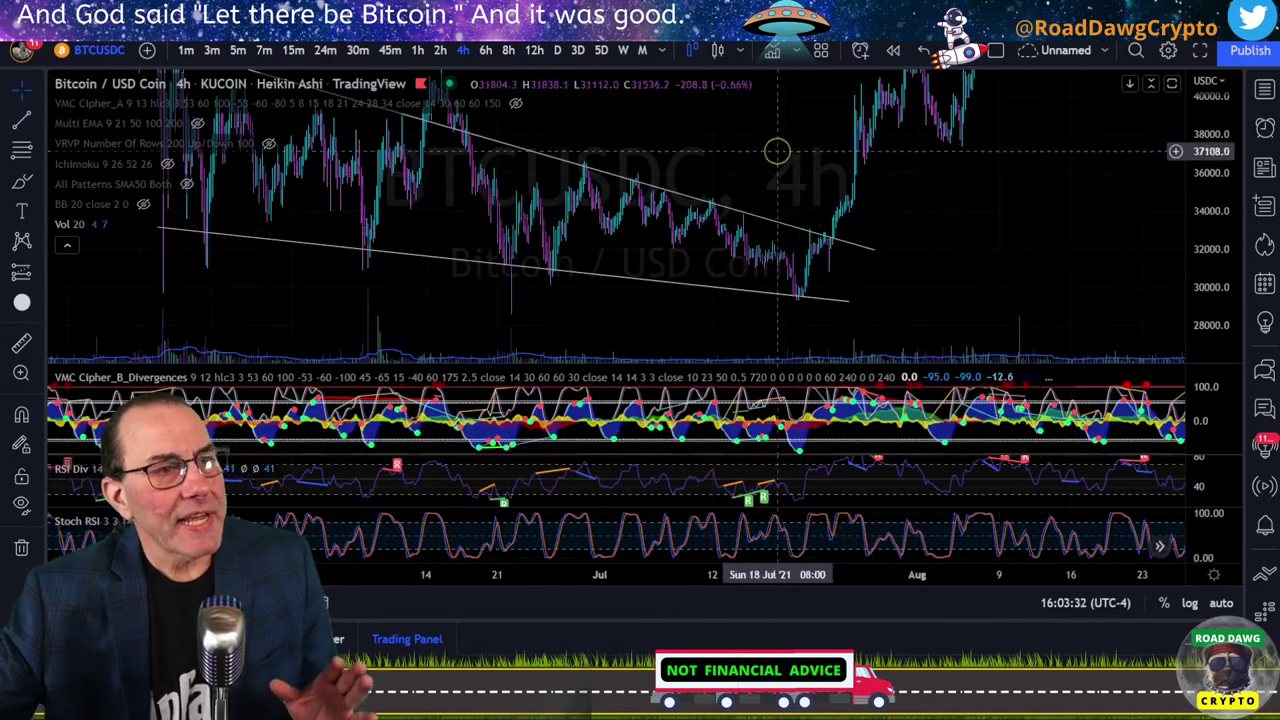
pyautogui.scroll(2, 862, 257)
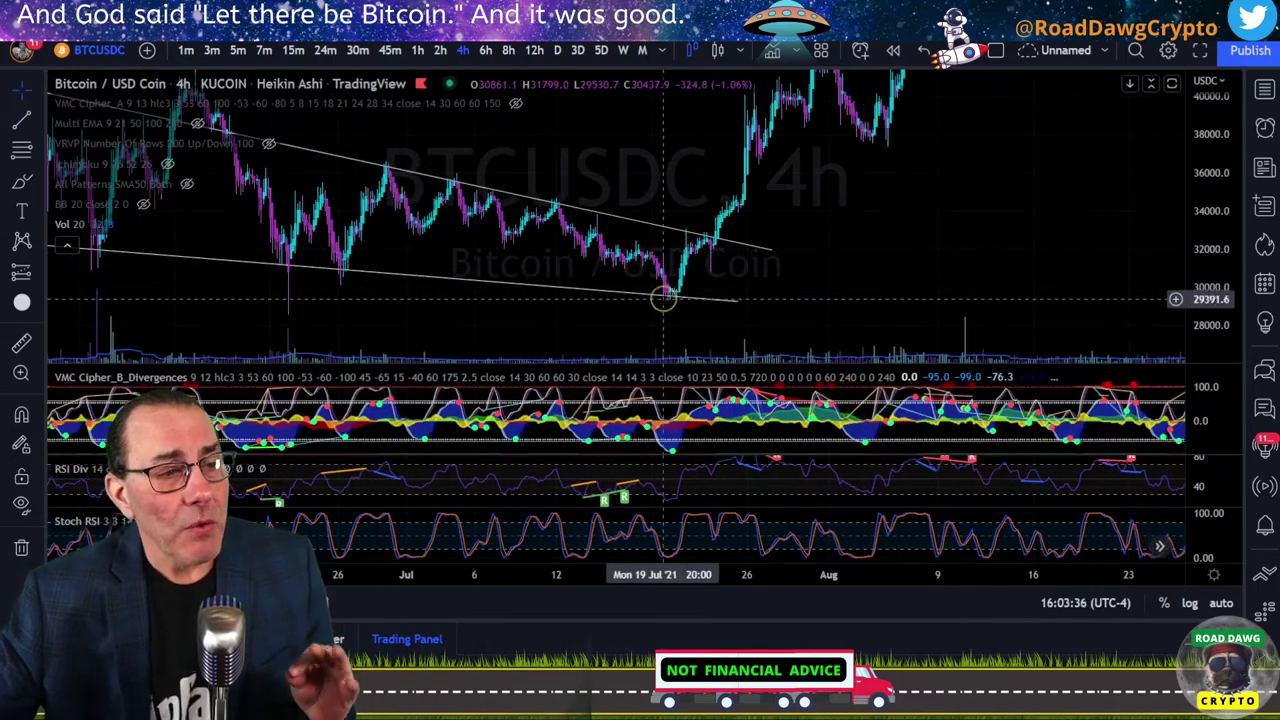
pyautogui.moveTo(641, 550)
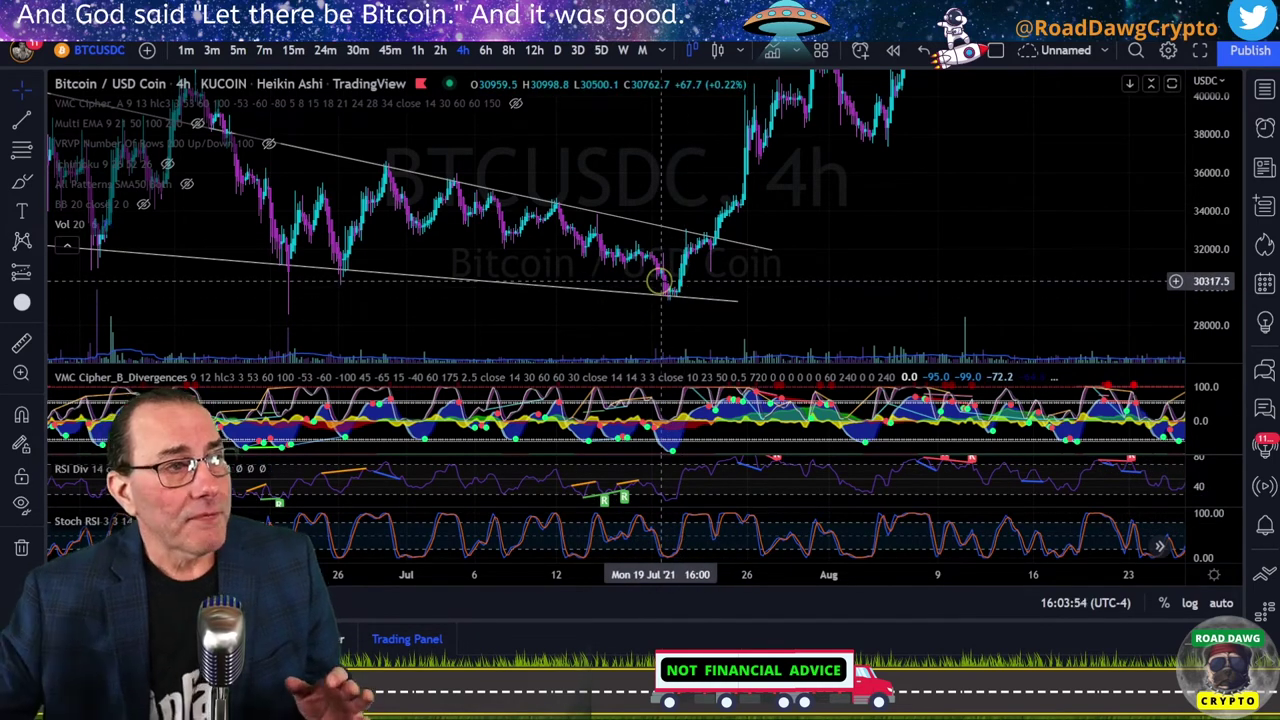
pyautogui.scroll(-1, 777, 311)
pyautogui.scroll(1, 866, 283)
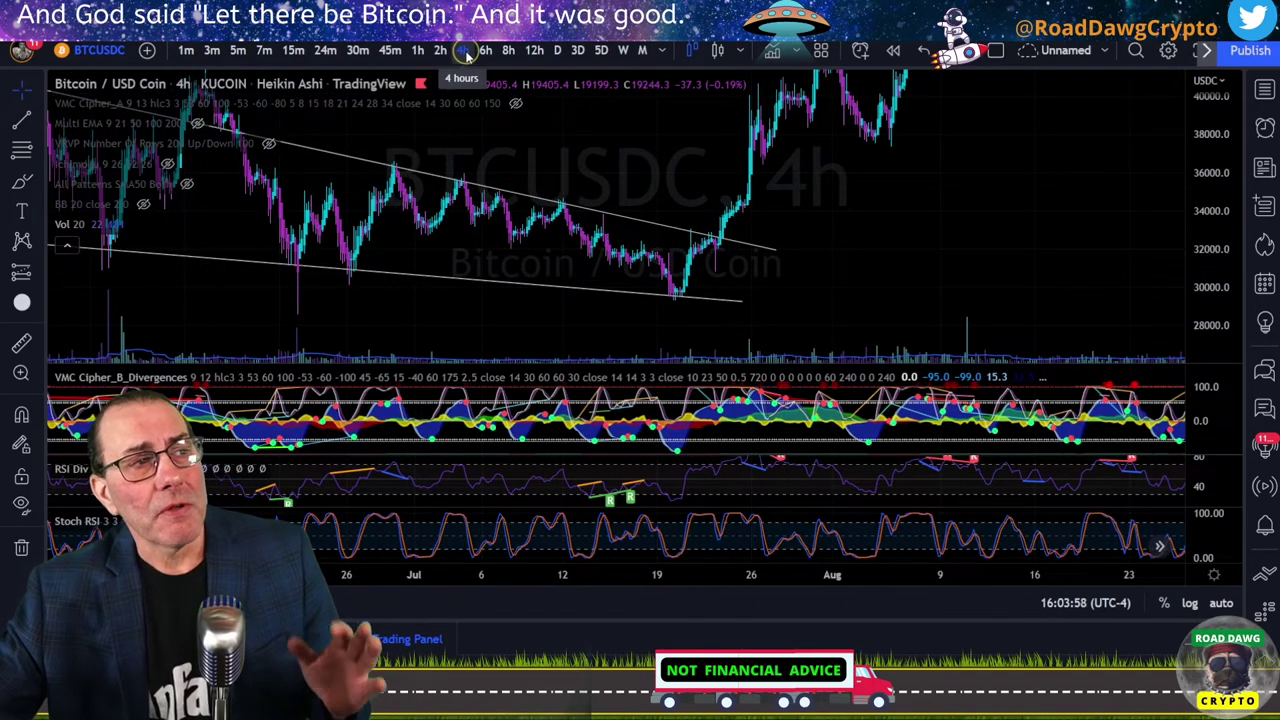
# - Switch the chart to the 1-hour interval and examine price against both wedge lines and the indicators around 19 to 24 July 2021
pyautogui.click(418, 50)
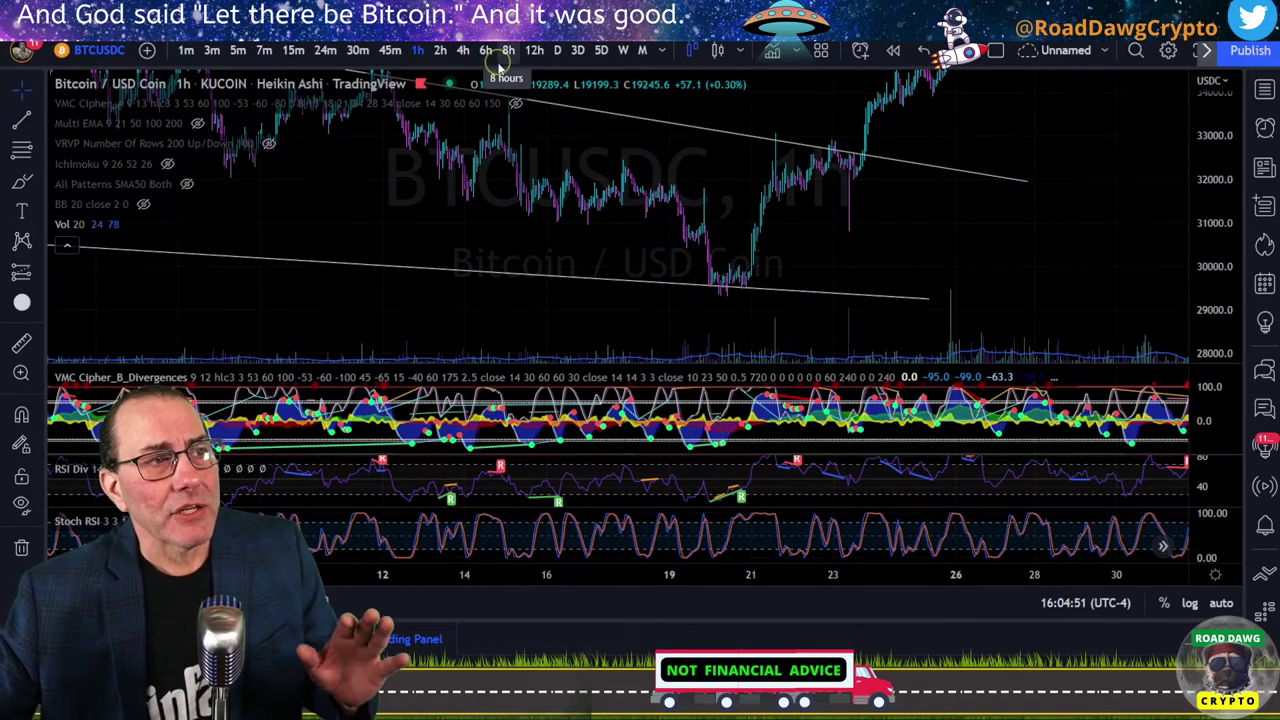
pyautogui.scroll(2, 803, 229)
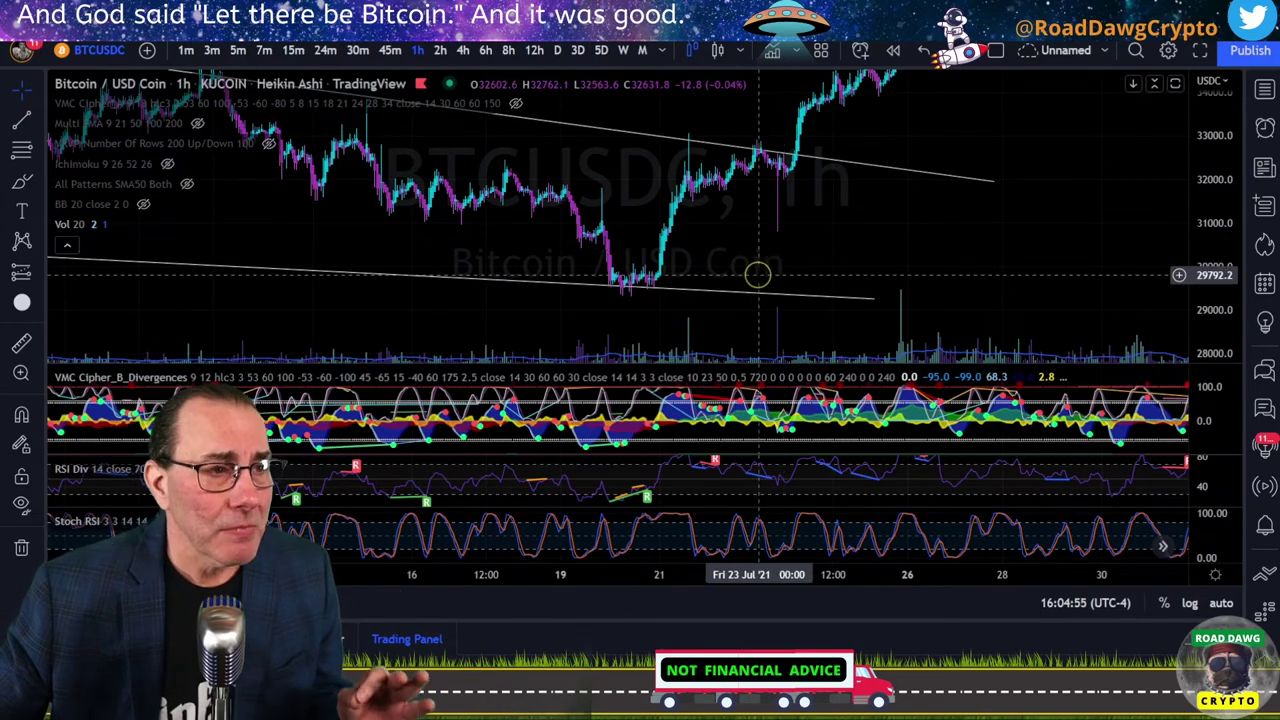
pyautogui.moveTo(697, 292); pyautogui.dragTo(871, 234)
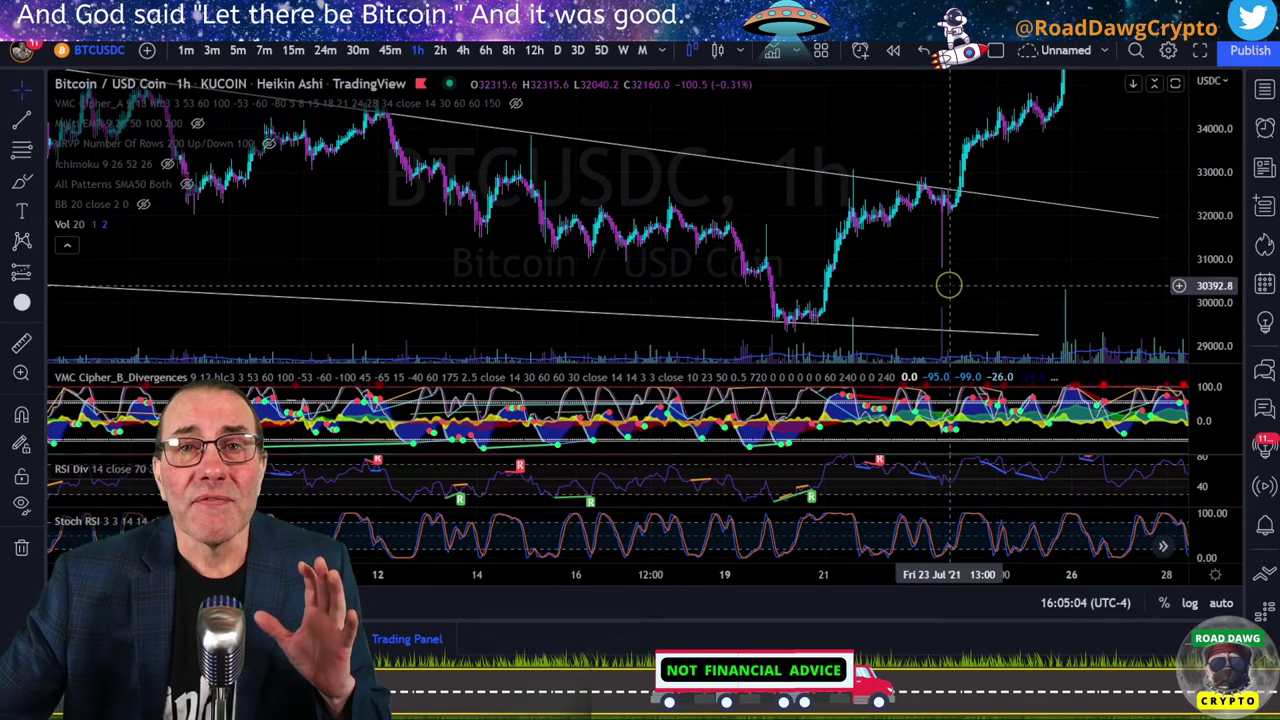
pyautogui.moveTo(946, 285); pyautogui.dragTo(897, 234)
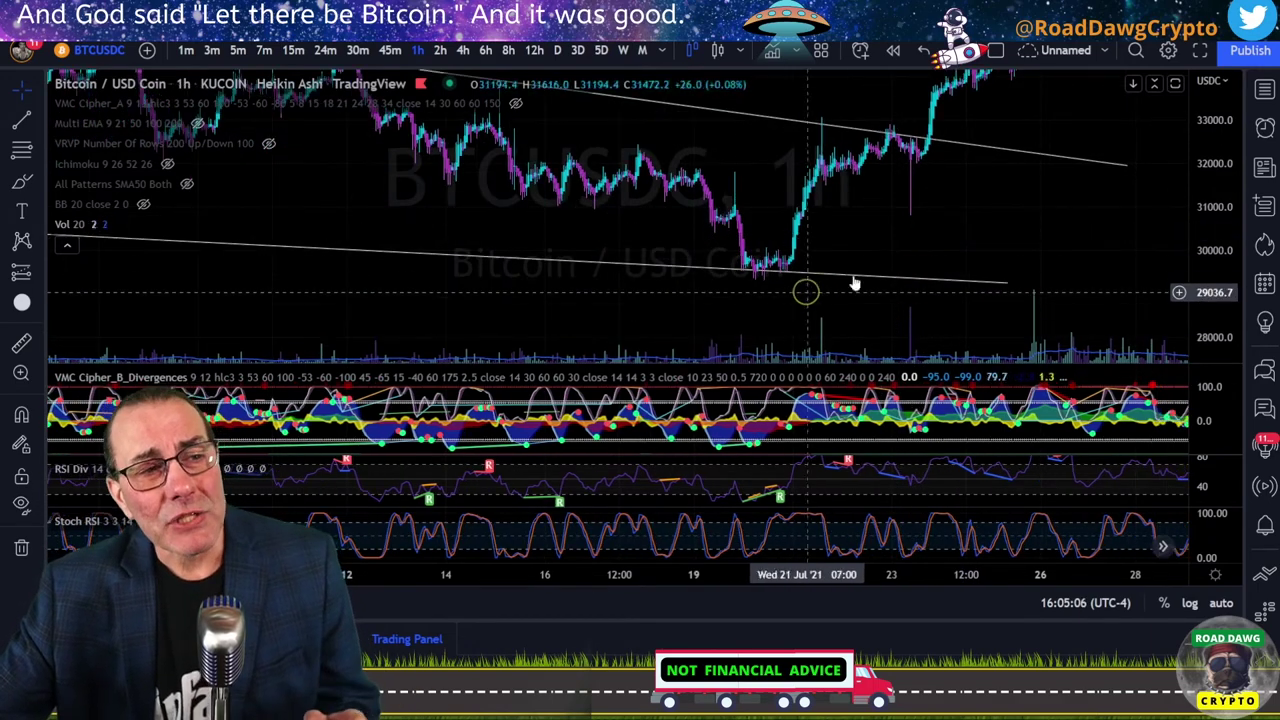
pyautogui.scroll(2, 991, 217)
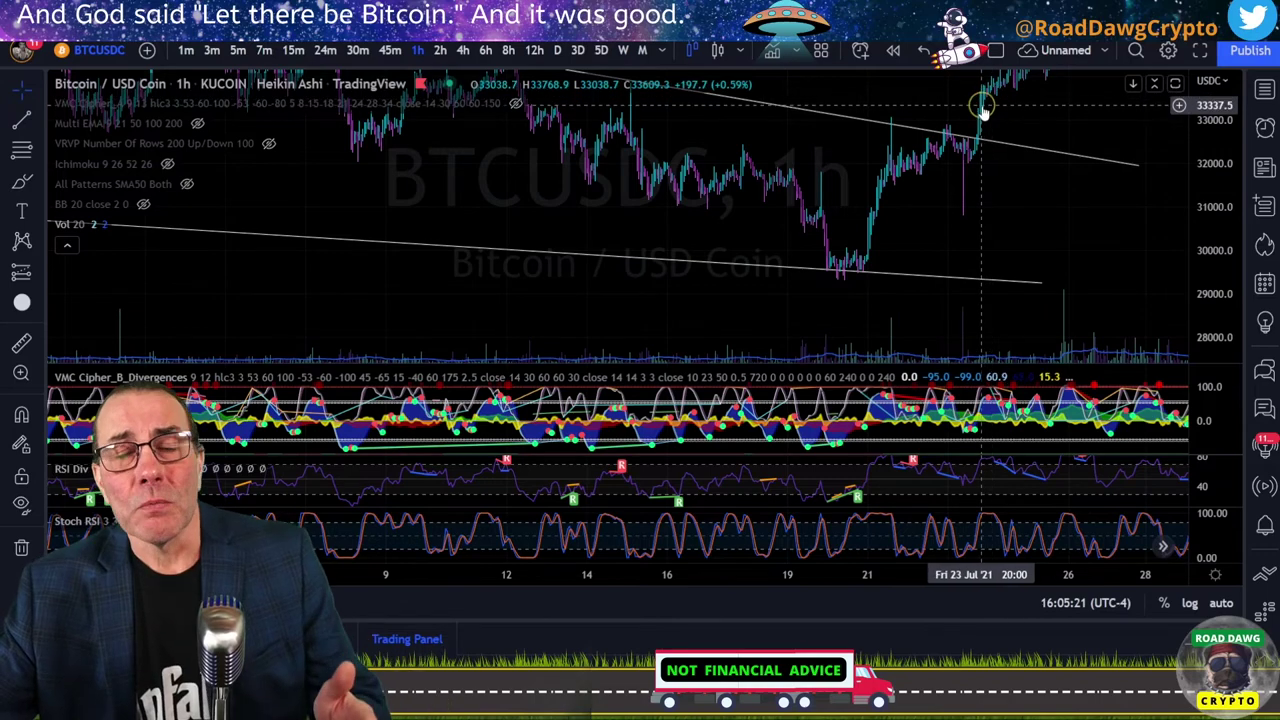
pyautogui.scroll(2, 997, 238)
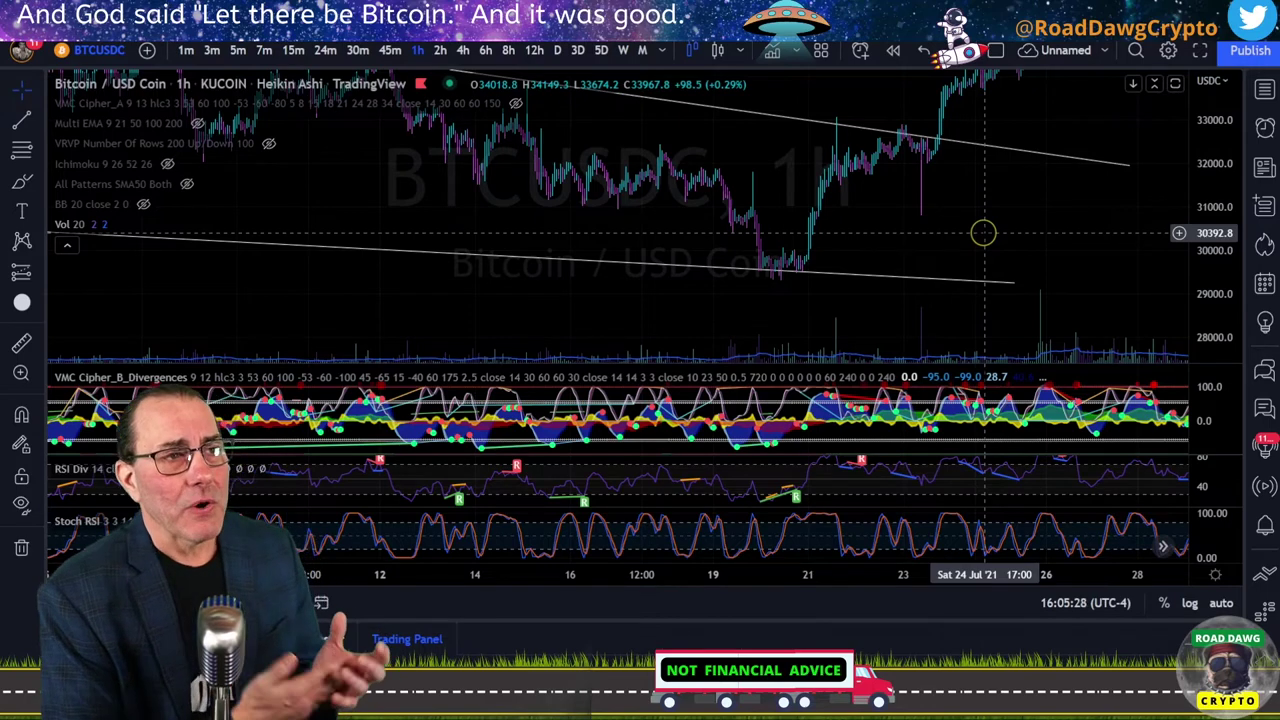
# - Examine the 1-hour price action around the upper wedge line and the indicators from 19 to 26 July 2021
pyautogui.scroll(-2, 990, 233)
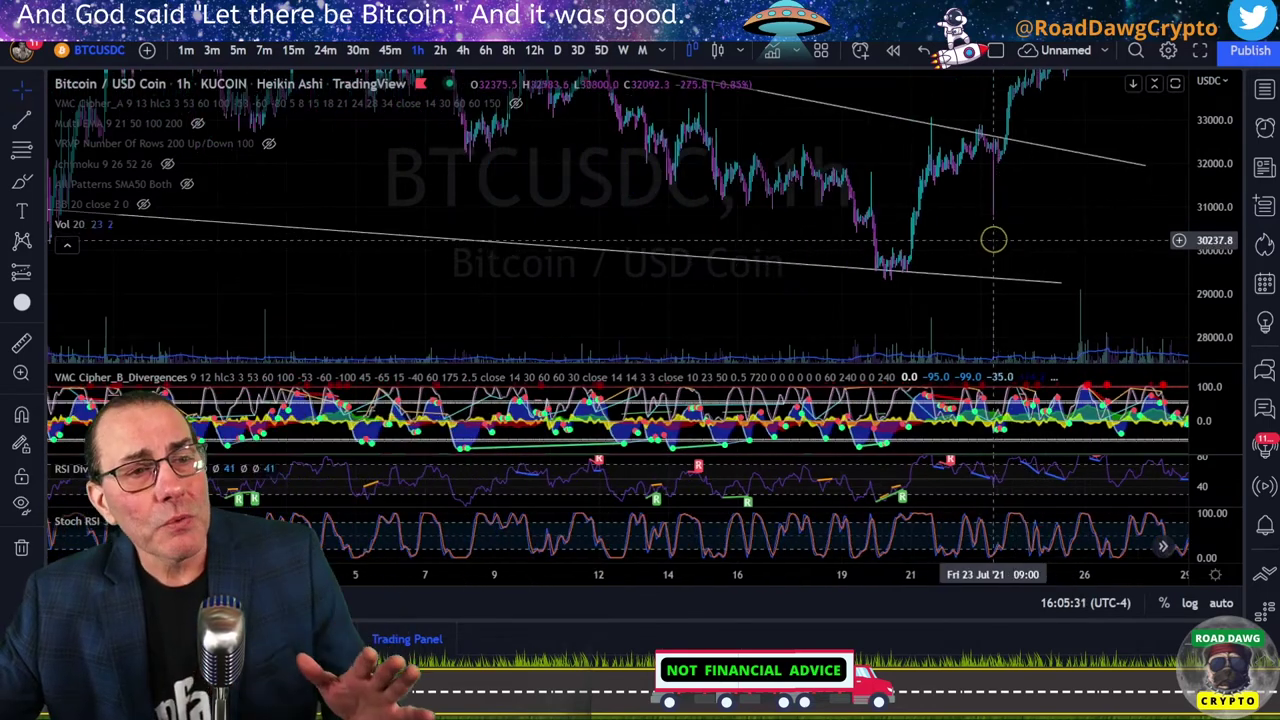
pyautogui.scroll(3, 971, 229)
pyautogui.scroll(1, 900, 286)
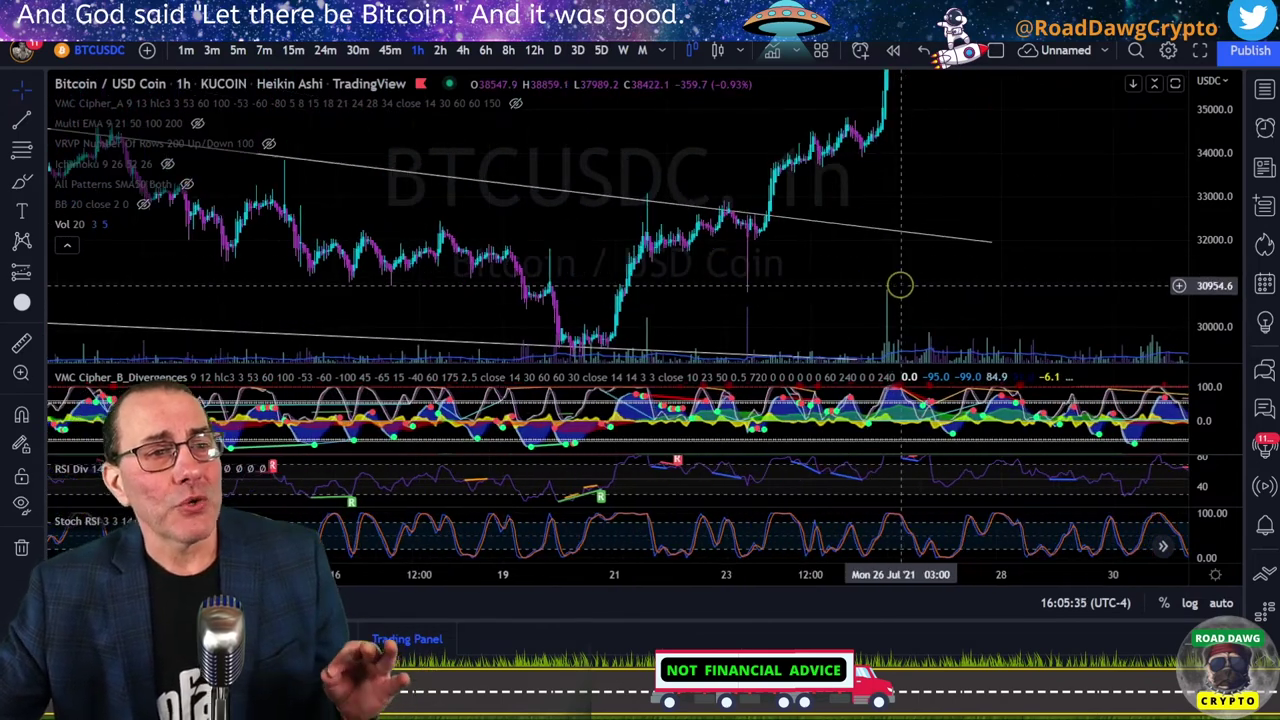
pyautogui.moveTo(843, 283); pyautogui.dragTo(923, 263)
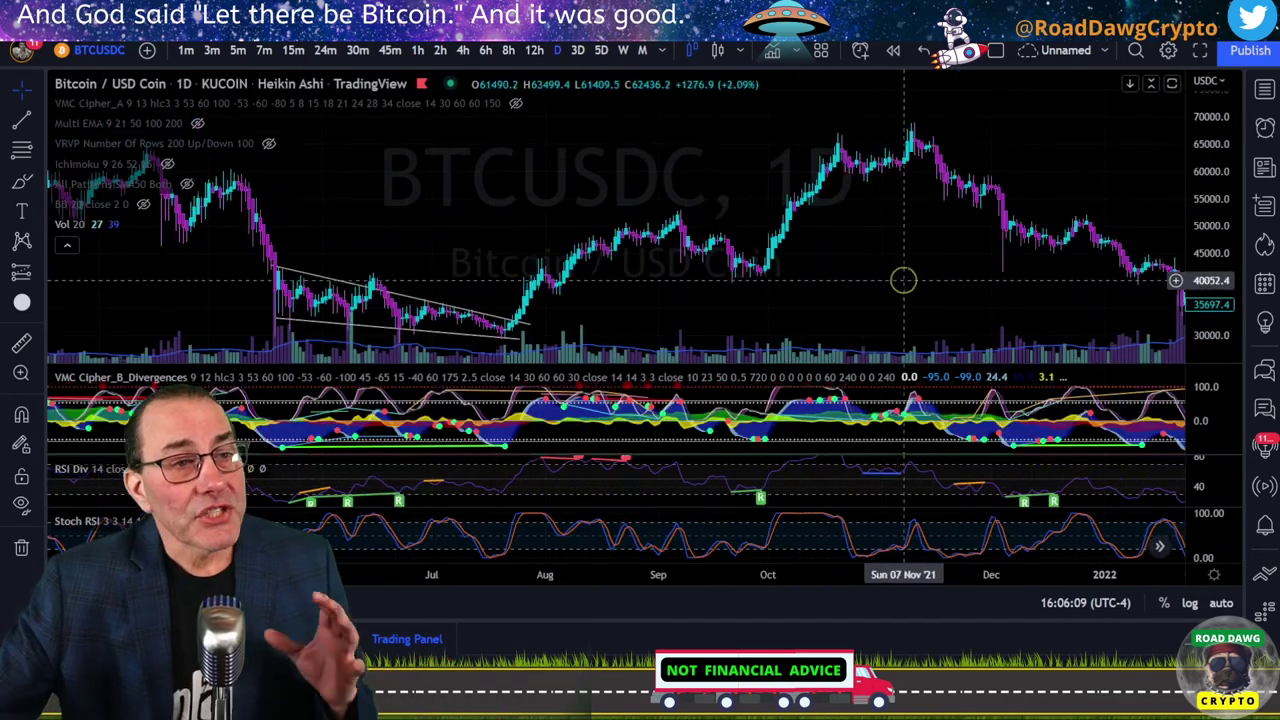
# - Draw two rising, converging trend lines along the highs and lows of the July to November 2021 advance on the daily chart
pyautogui.scroll(-2, 894, 254)
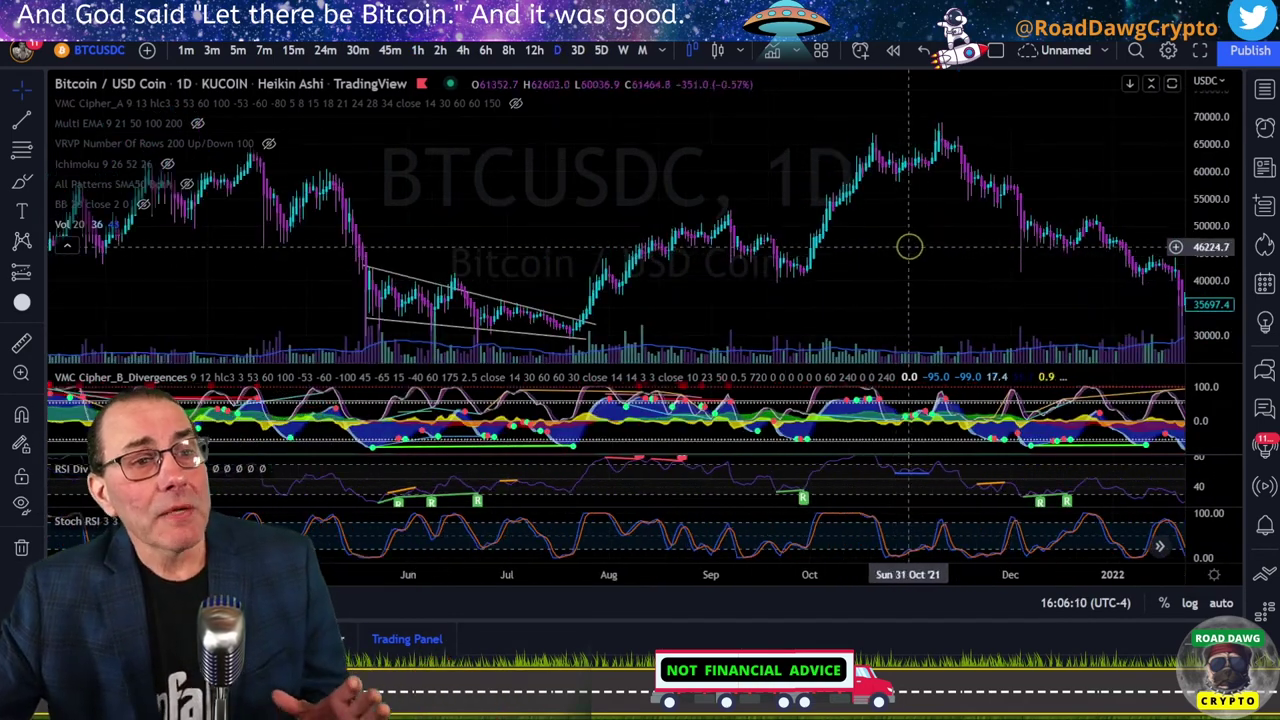
pyautogui.click(22, 118)
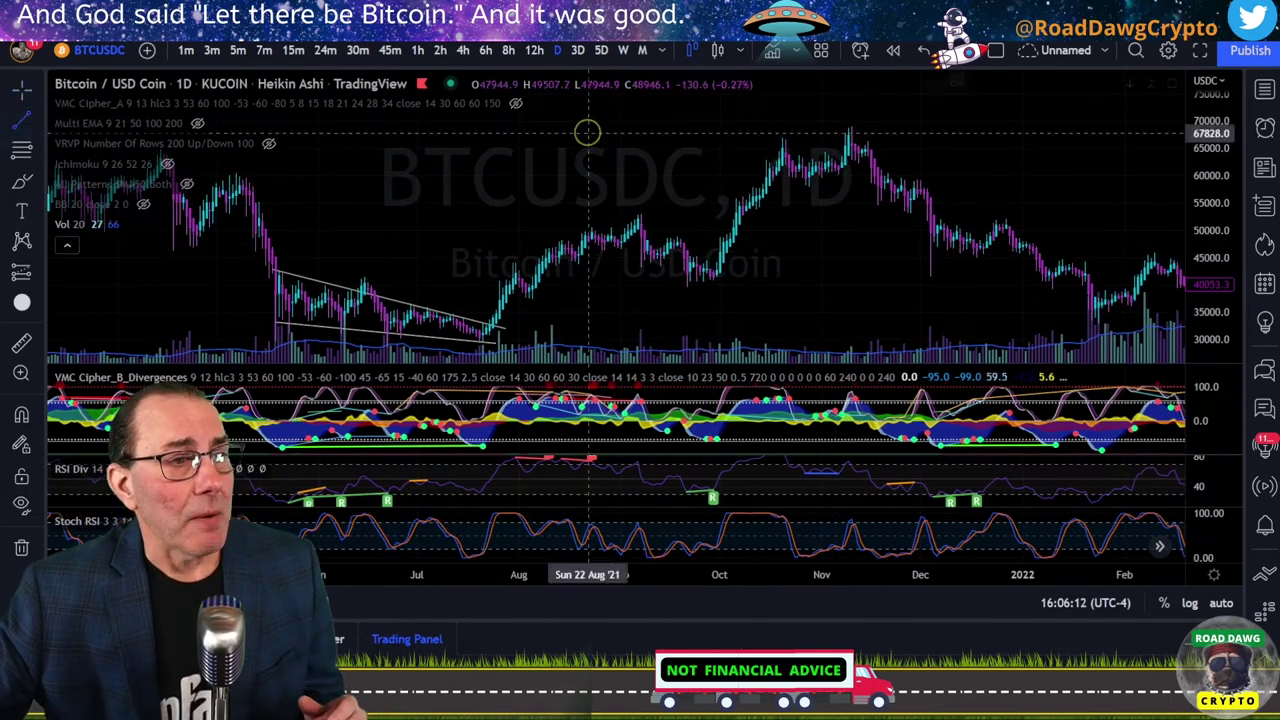
pyautogui.click(889, 129)
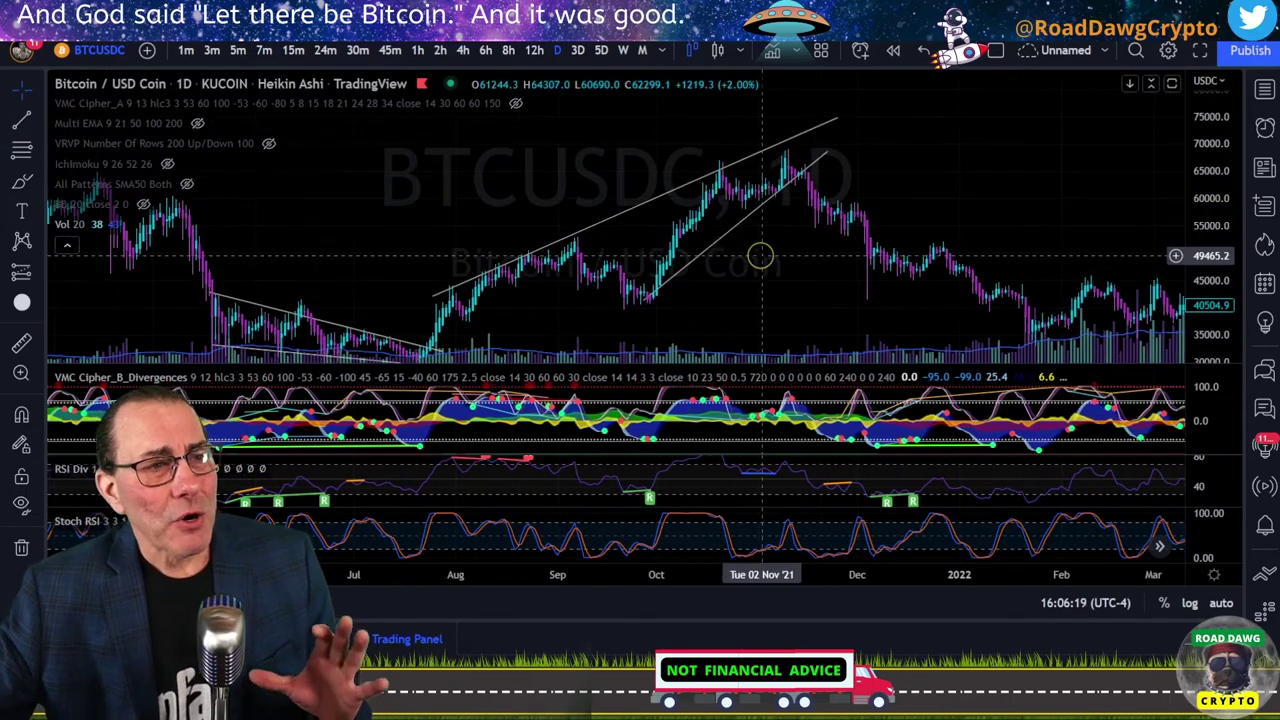
# - Move the start of the rising wedge's lower trend line to the 28 September 2021 low at about 40,670
pyautogui.scroll(-2, 762, 257)
pyautogui.scroll(1, 797, 263)
pyautogui.moveTo(775, 277); pyautogui.dragTo(737, 257)
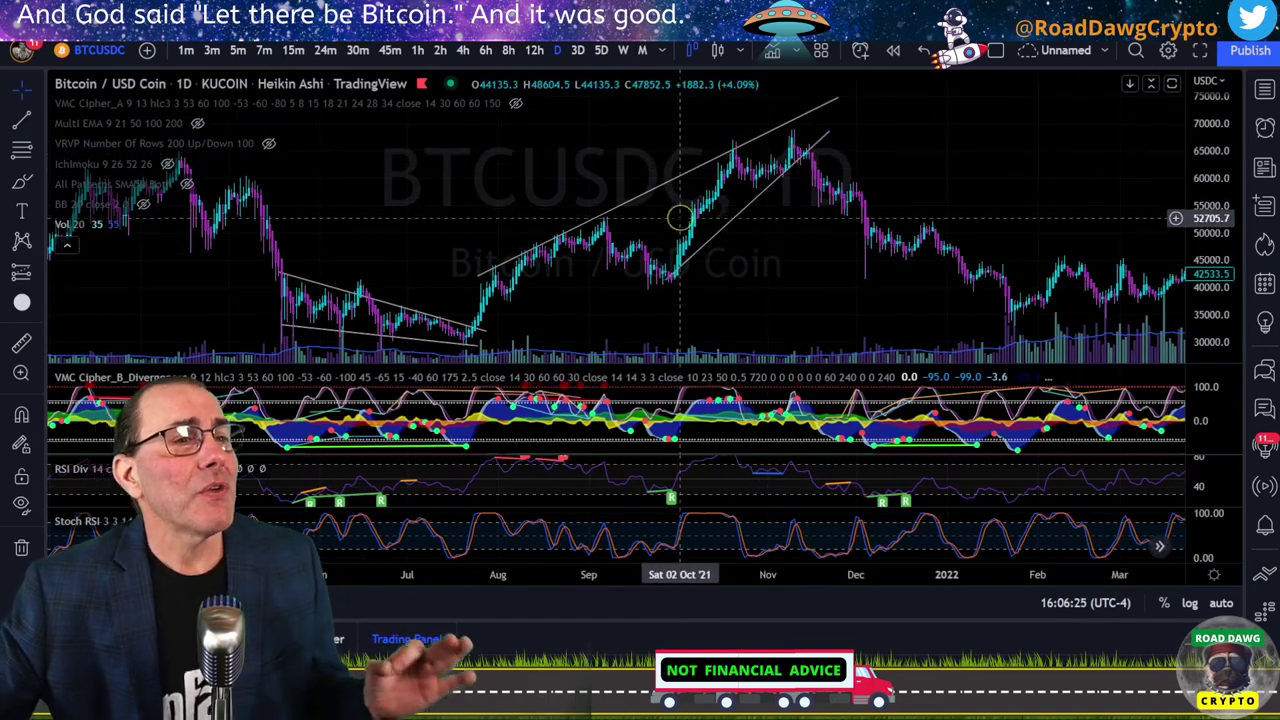
pyautogui.scroll(1, 690, 214)
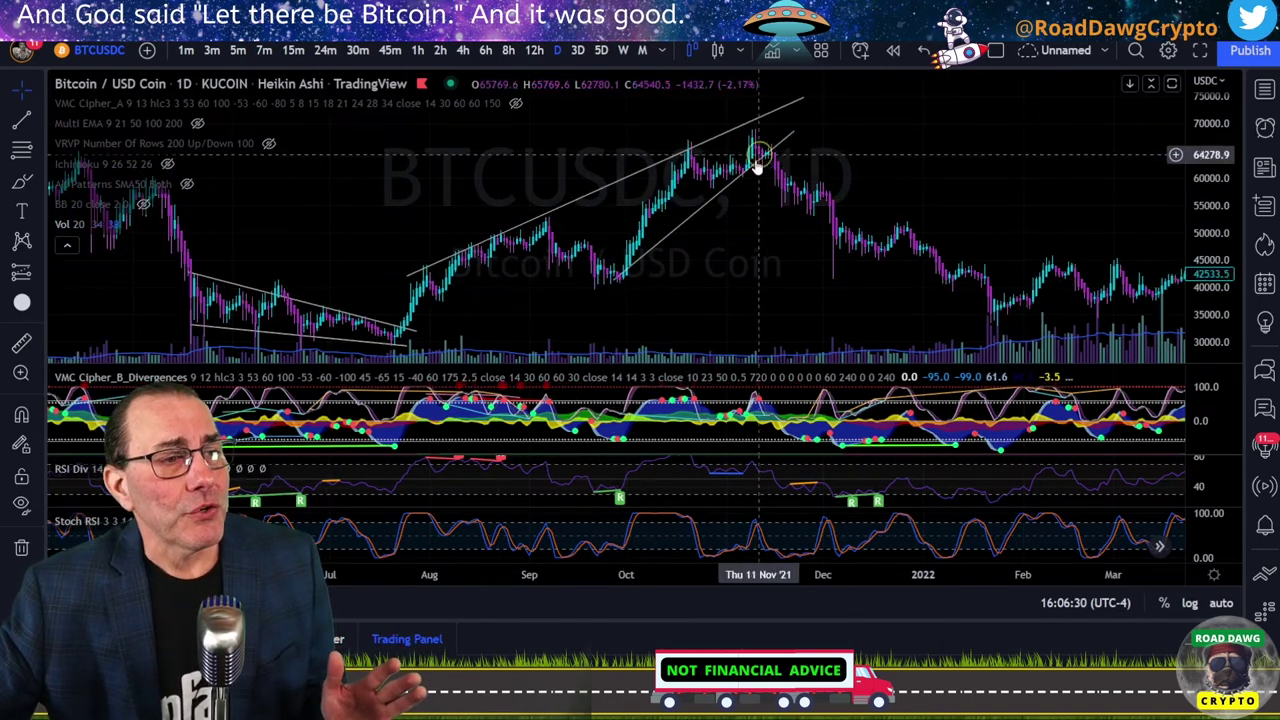
pyautogui.moveTo(626, 275); pyautogui.dragTo(617, 283)
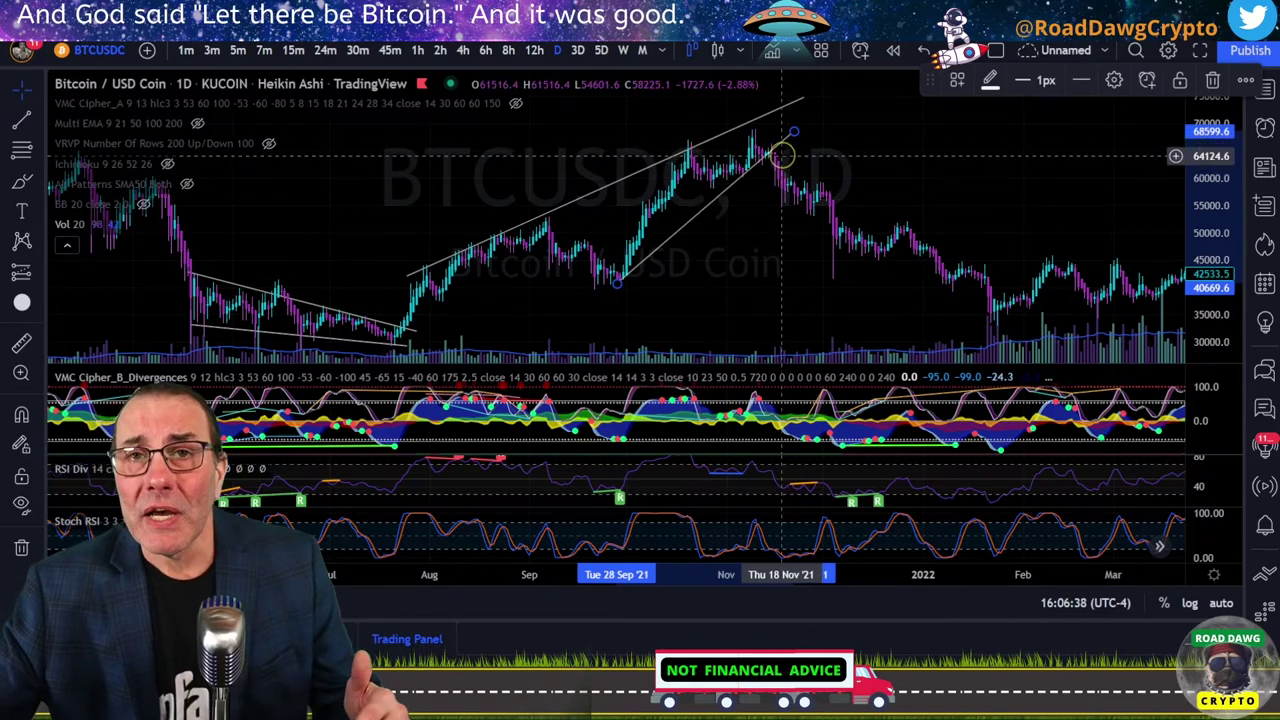
# - Examine the daily price action against the rising wedge's lines and the indicators from October to December 2021
pyautogui.scroll(2, 769, 240)
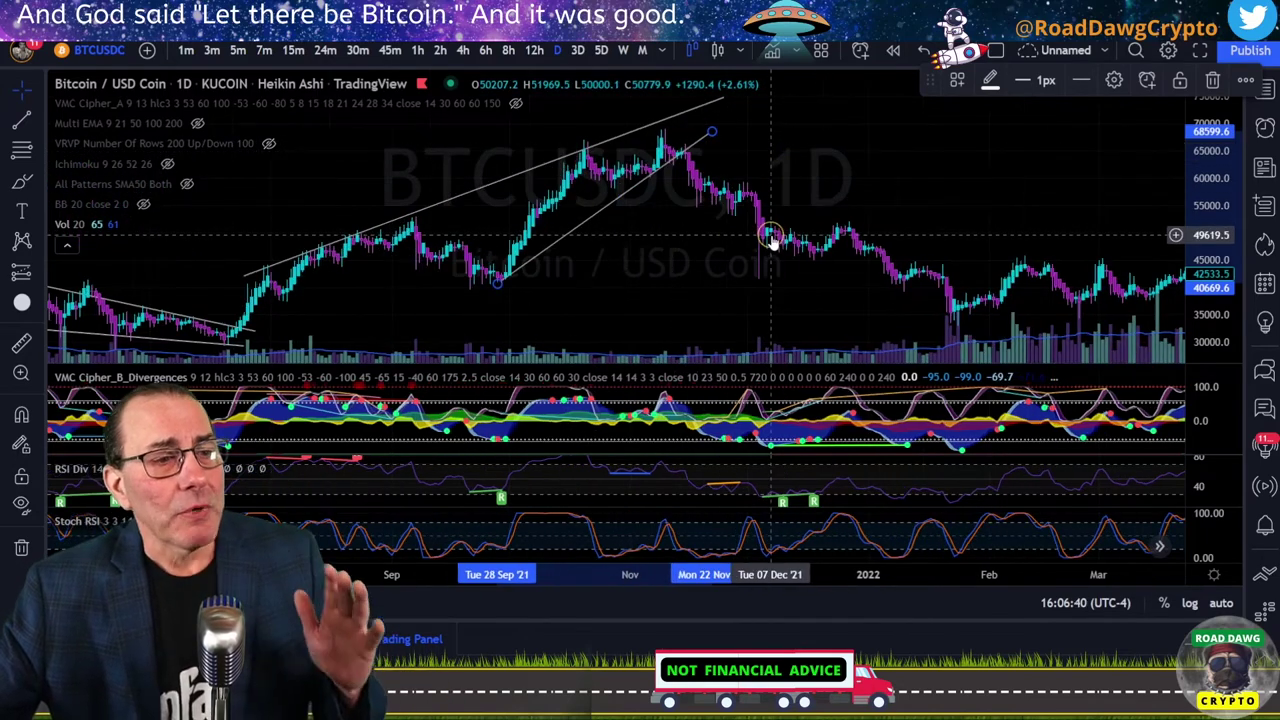
pyautogui.moveTo(675, 298); pyautogui.dragTo(836, 283)
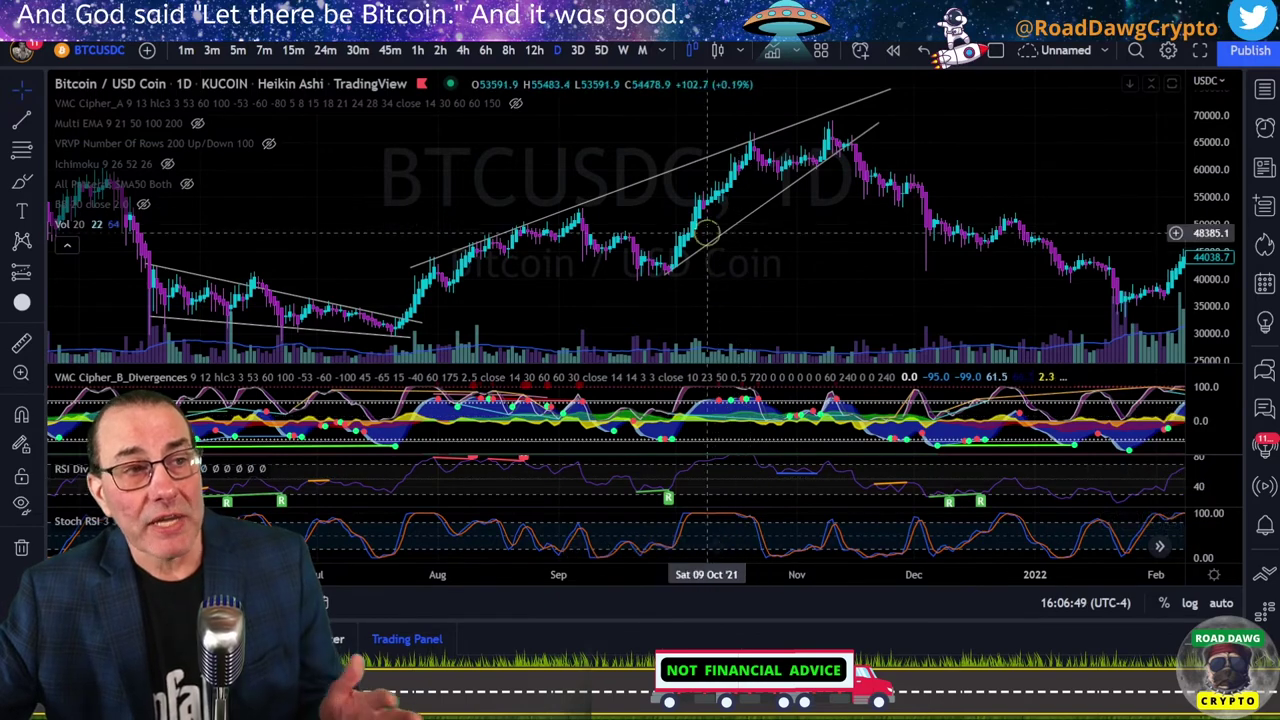
pyautogui.moveTo(845, 201); pyautogui.dragTo(778, 216)
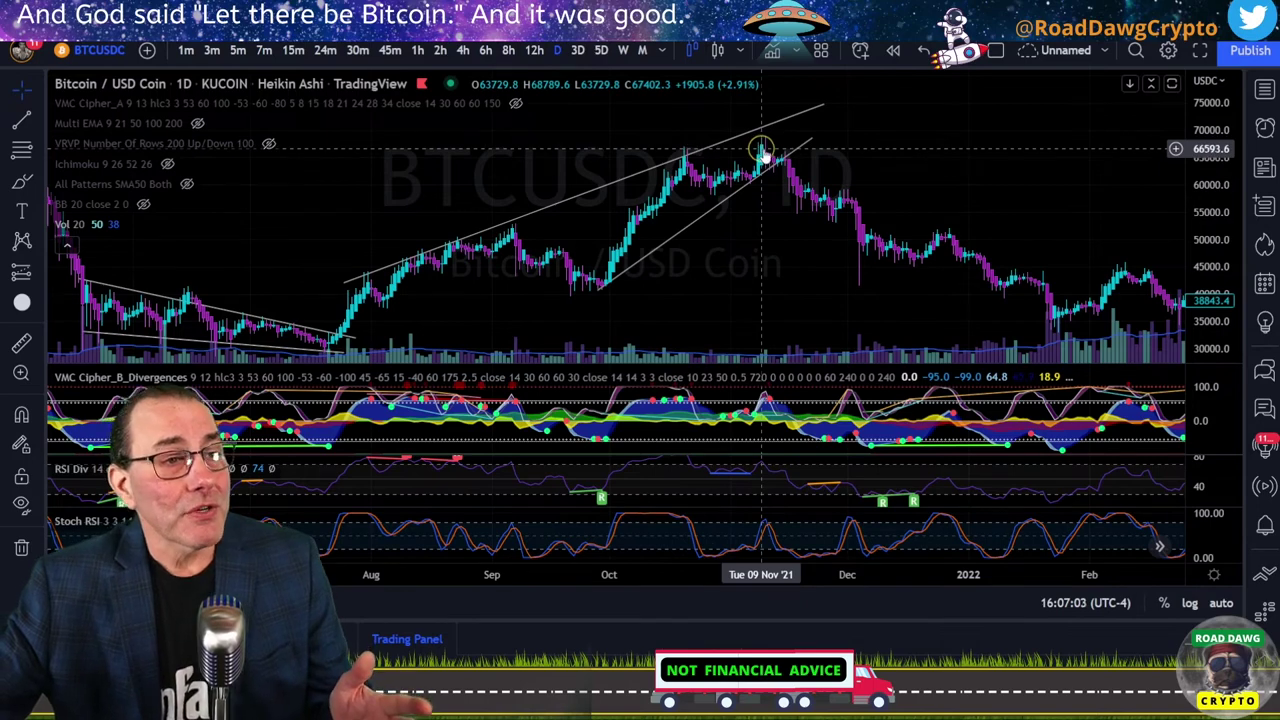
pyautogui.scroll(2, 705, 170)
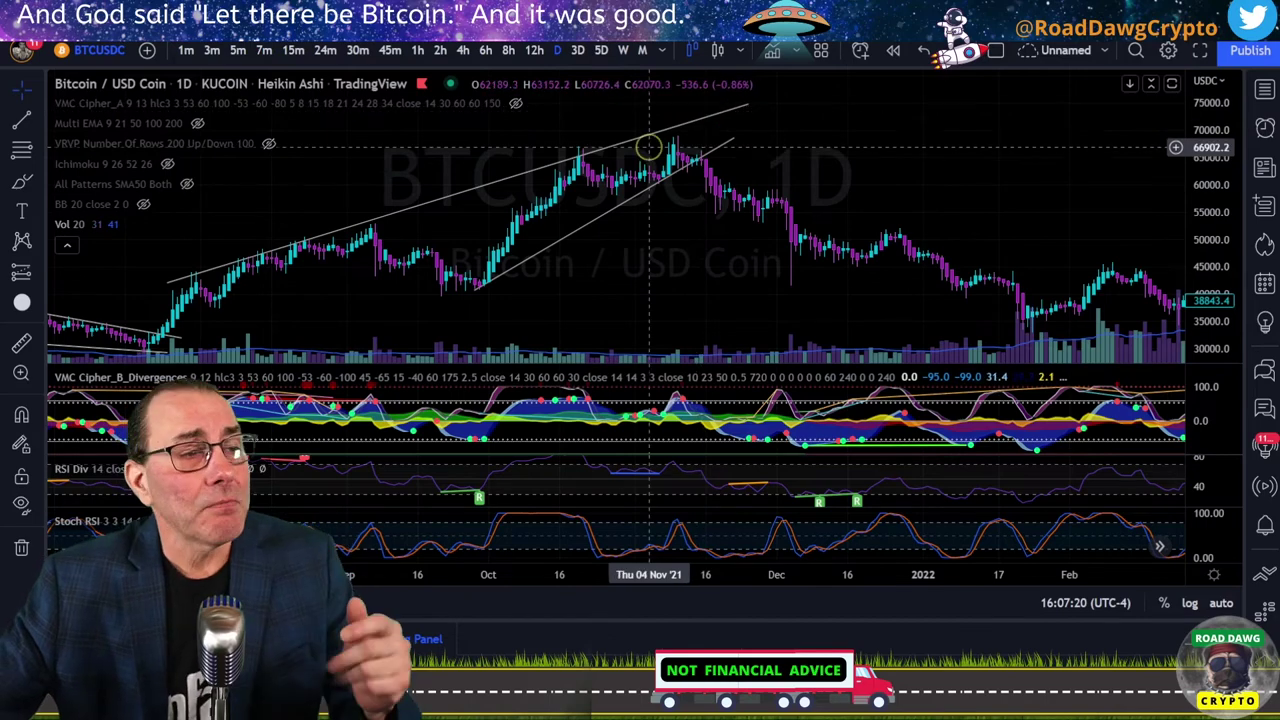
pyautogui.scroll(-1, 670, 172)
pyautogui.scroll(1, 674, 180)
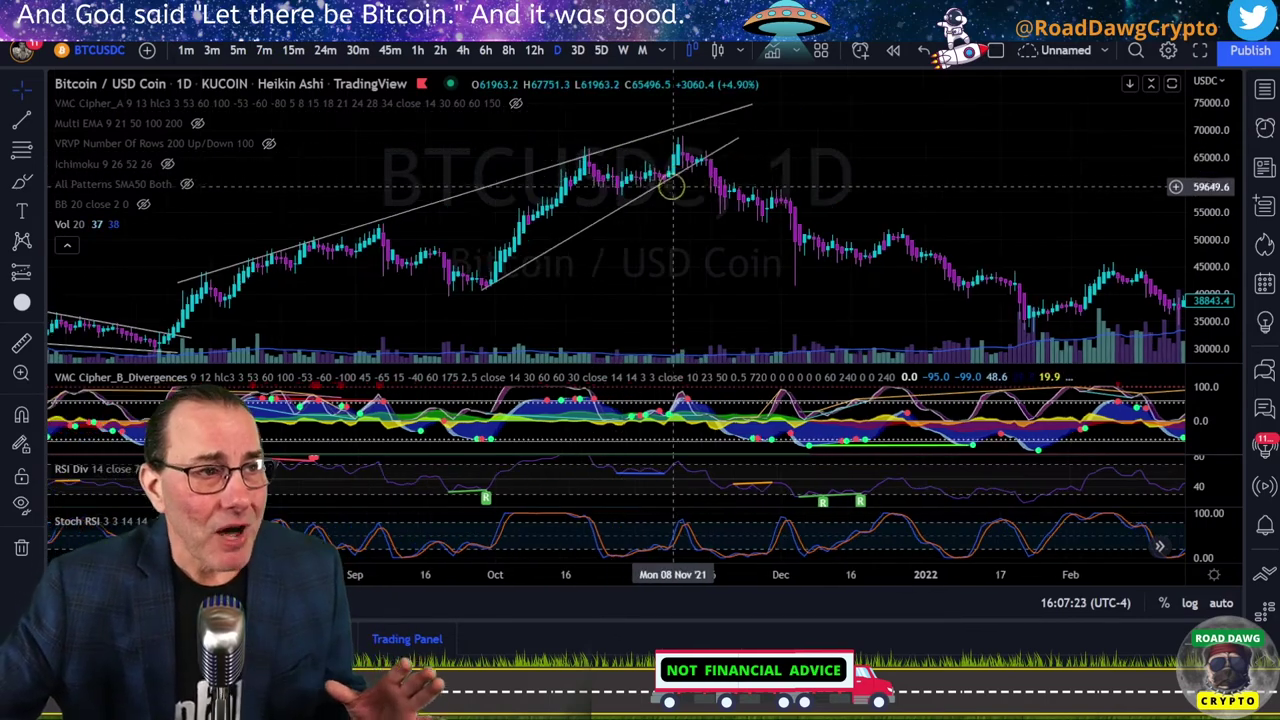
pyautogui.moveTo(661, 231); pyautogui.dragTo(757, 222)
pyautogui.scroll(-1, 751, 222)
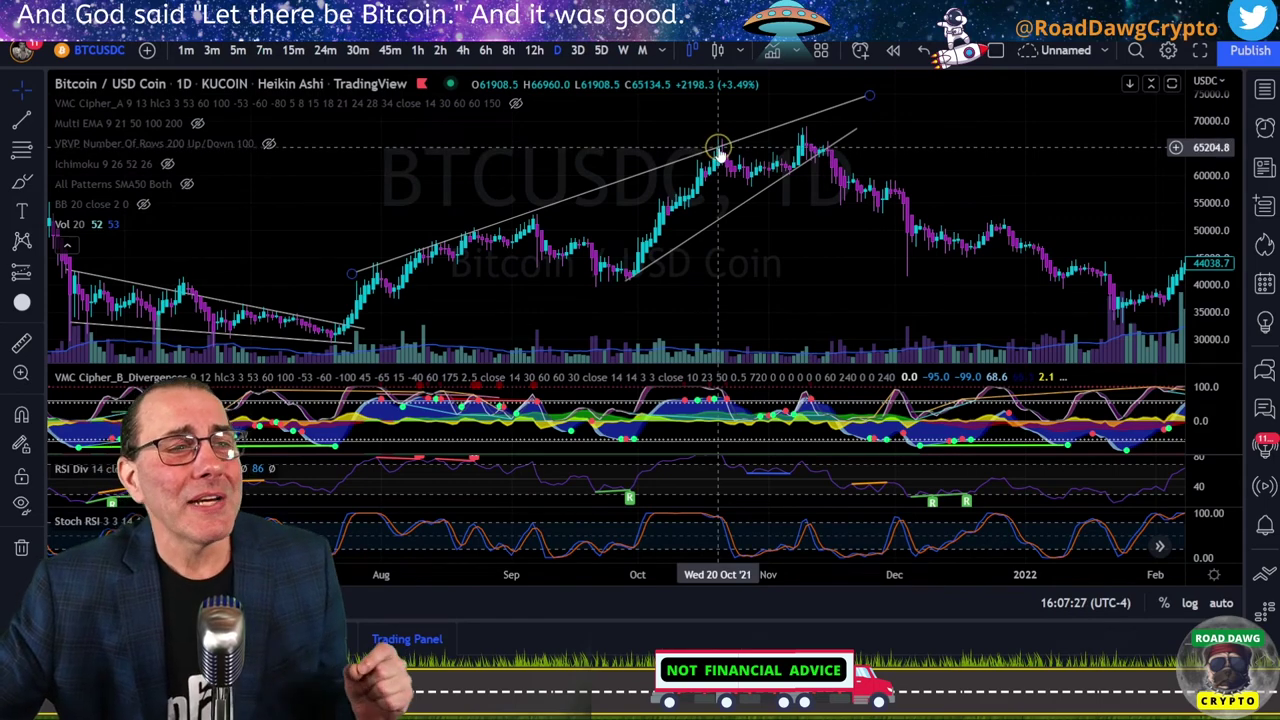
pyautogui.hscroll(2, 852, 132)
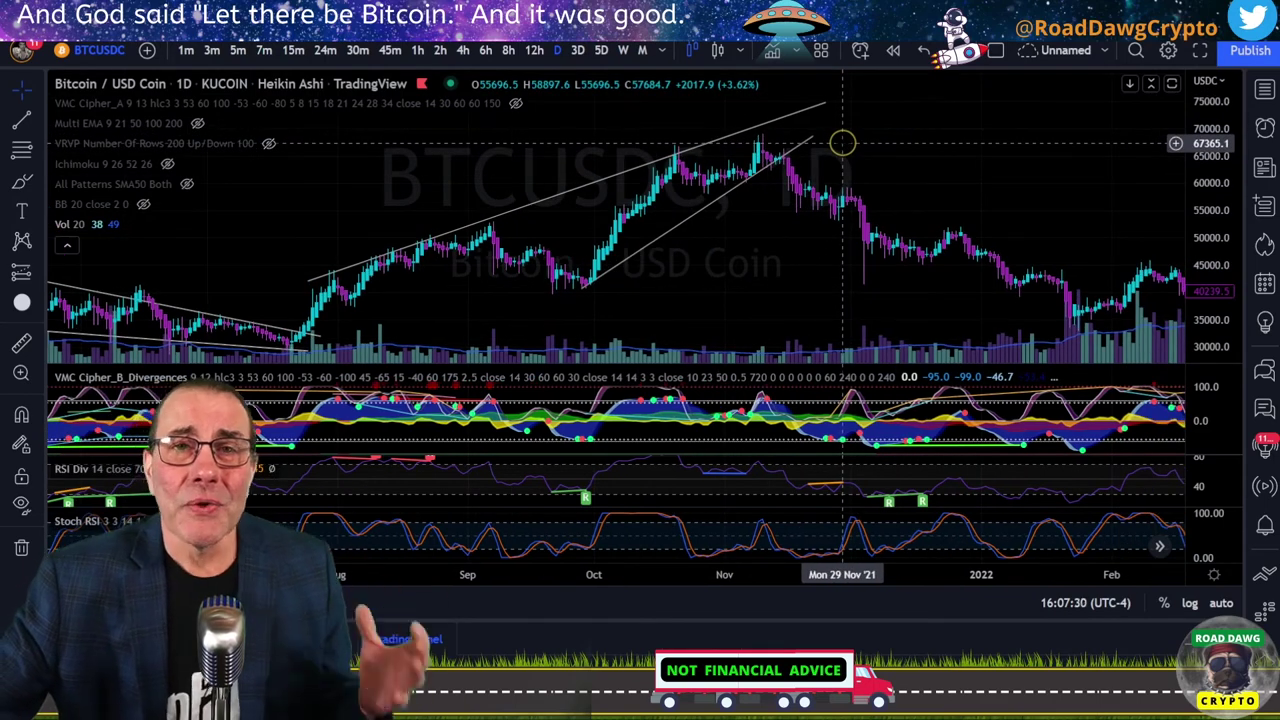
pyautogui.scroll(1, 862, 146)
pyautogui.scroll(-1, 545, 308)
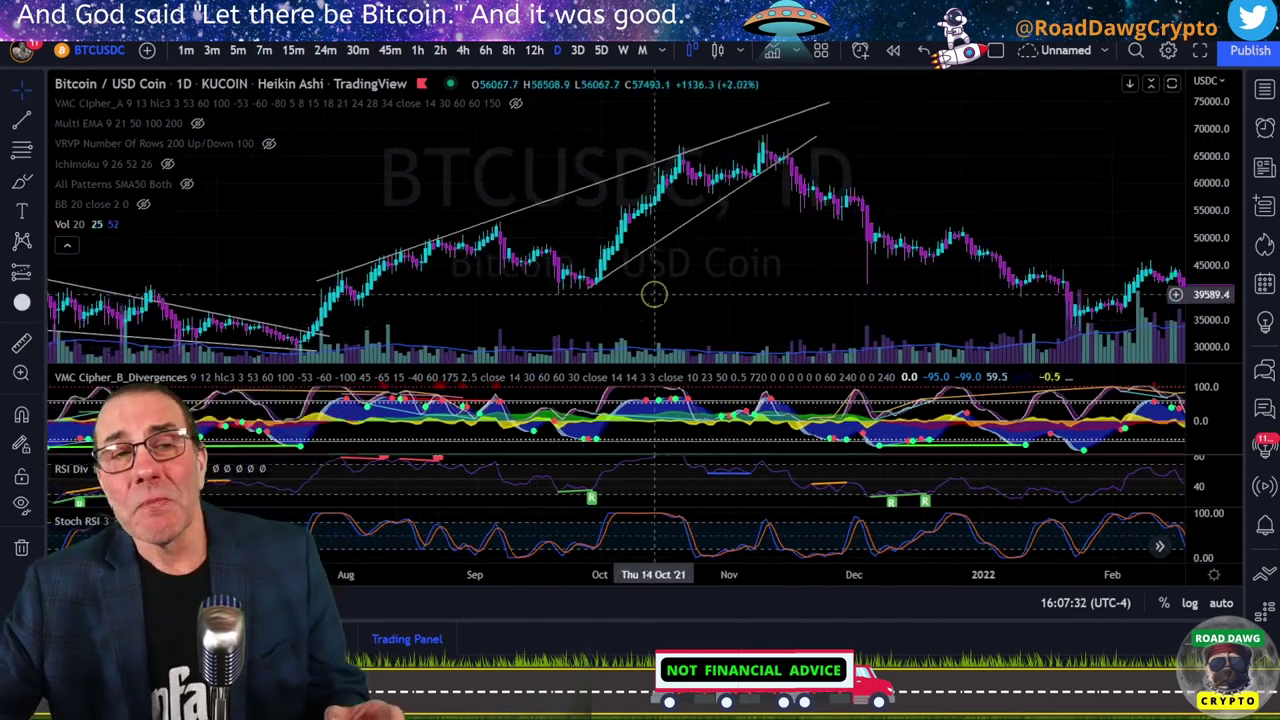
# - Compare the indicators at the 10 November 2021 peak with those at the July 2021 wedge on the daily chart
pyautogui.moveTo(732, 252); pyautogui.dragTo(686, 256)
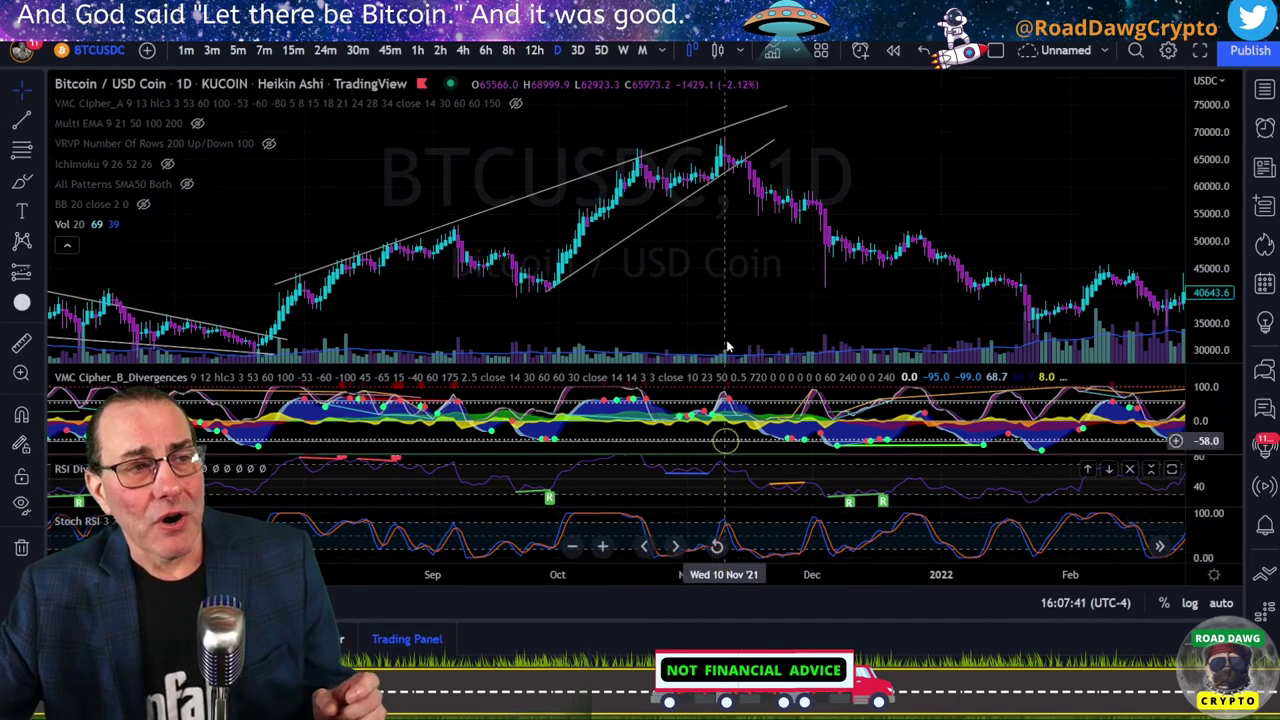
pyautogui.scroll(-2, 705, 465)
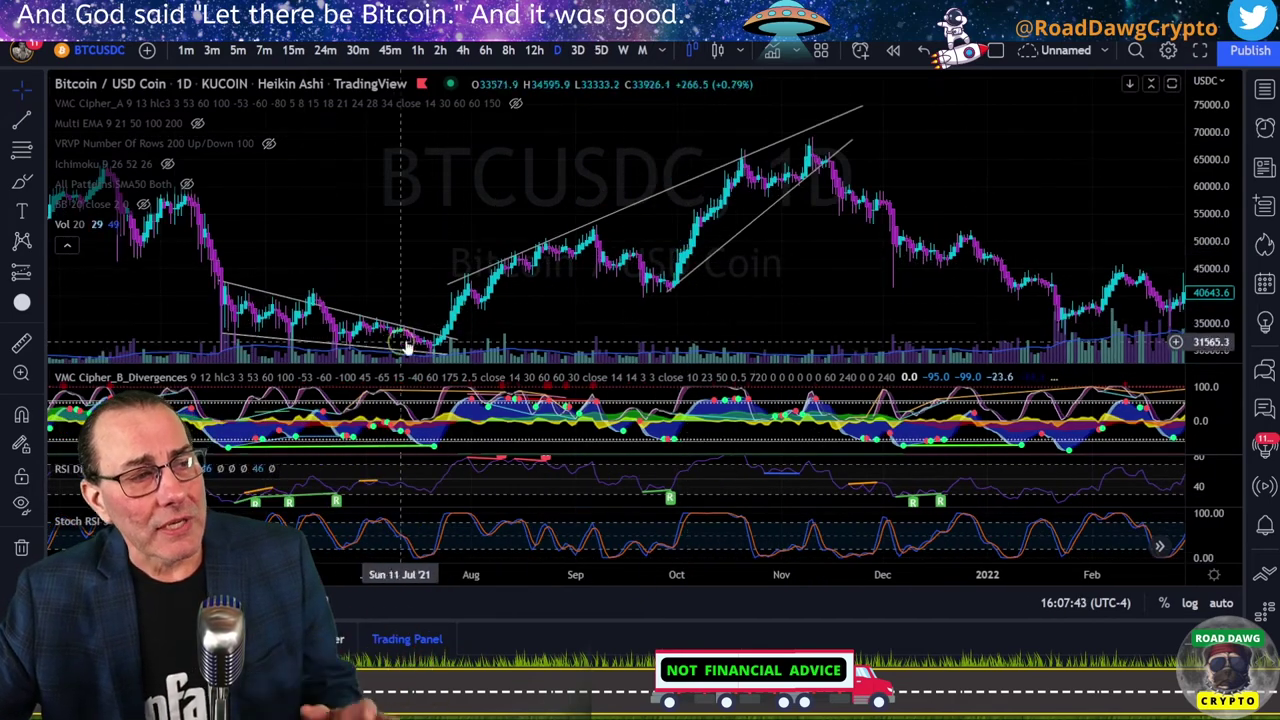
pyautogui.scroll(2, 680, 230)
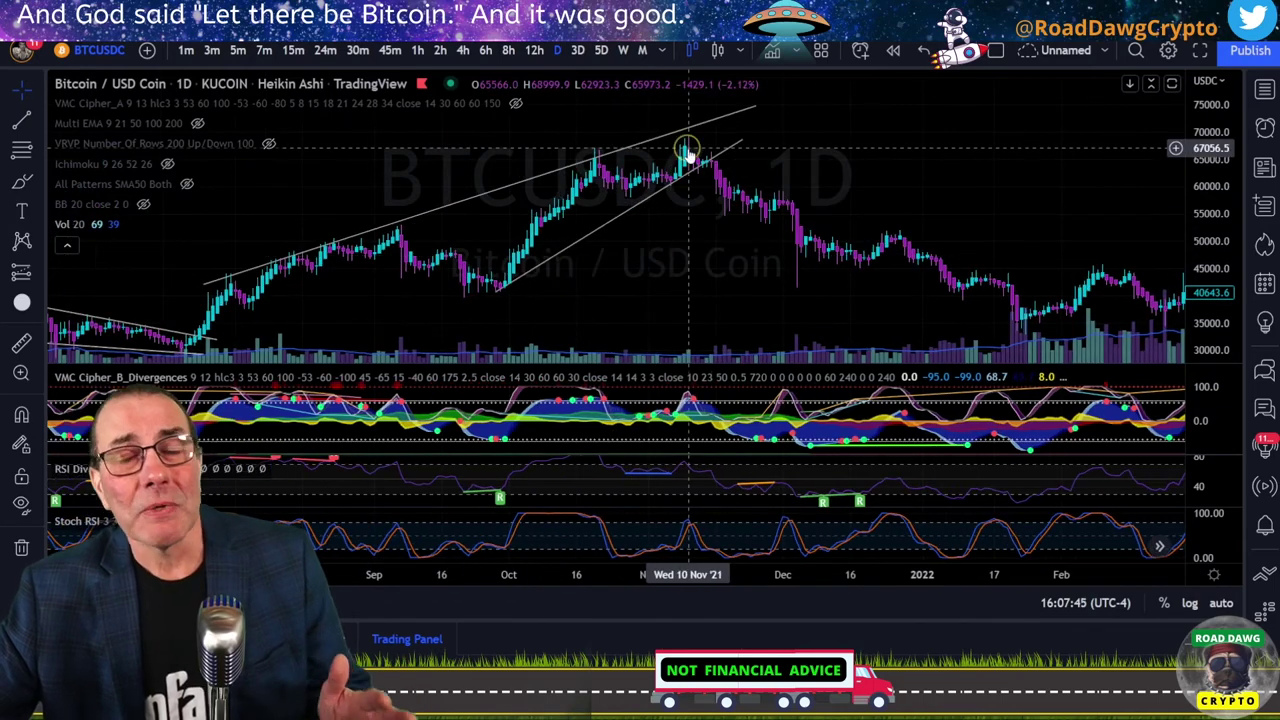